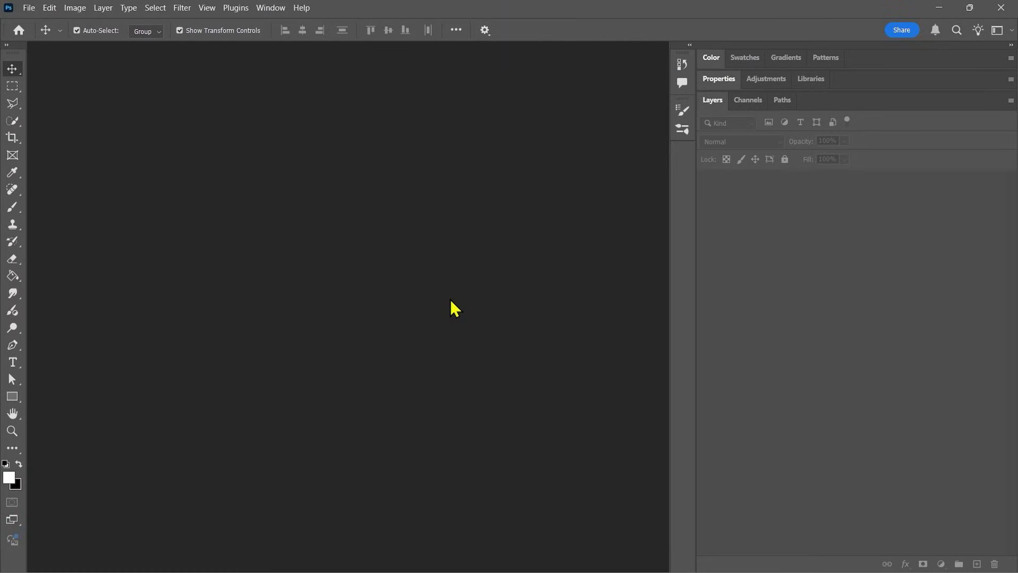
Step: Start a new 'Custom Background' document at 2560 × 1440 px, 300 ppi, with a white background
left_click(29, 8)
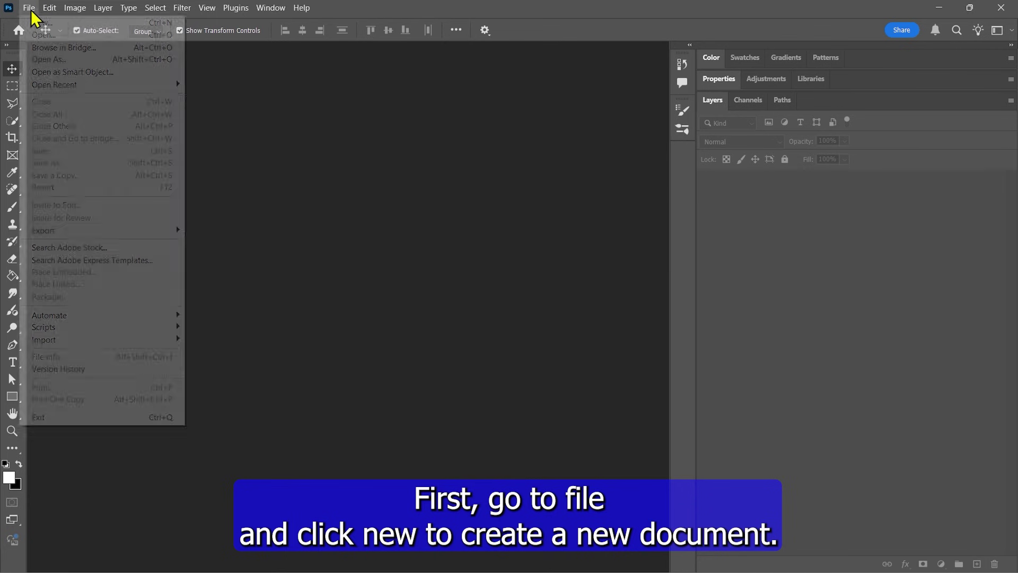
left_click(41, 21)
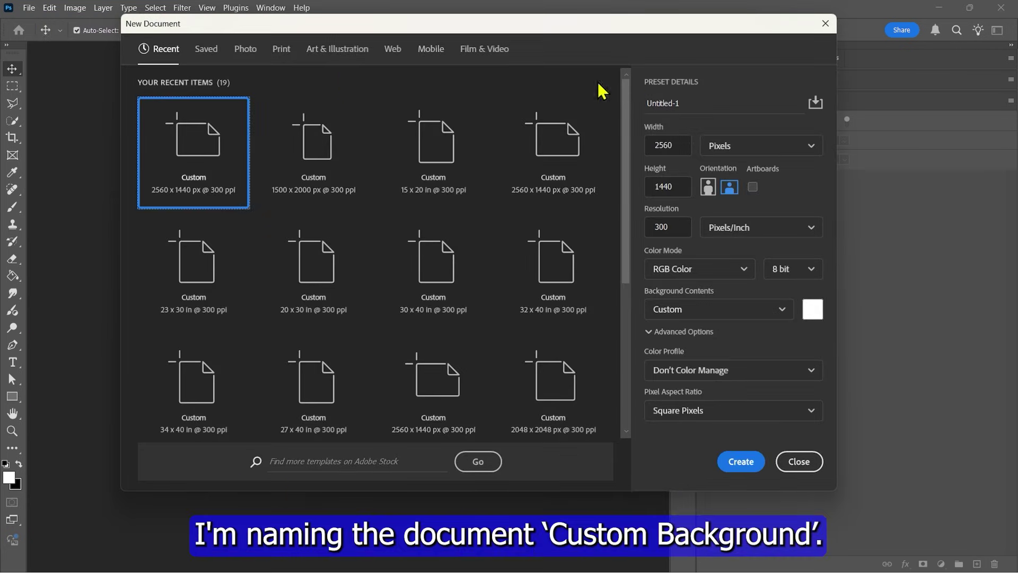
type("Custom Ba")
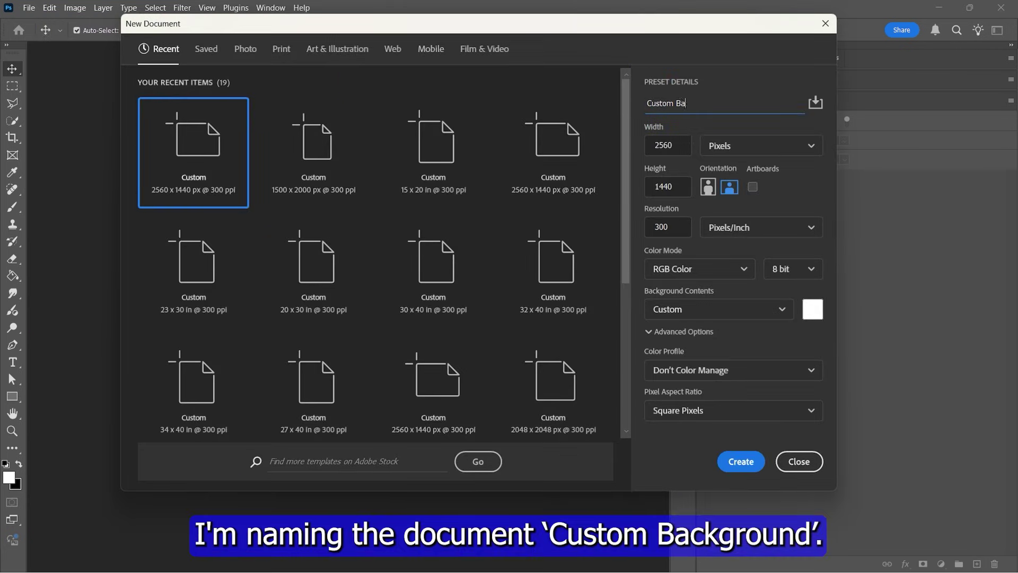
type("ckground")
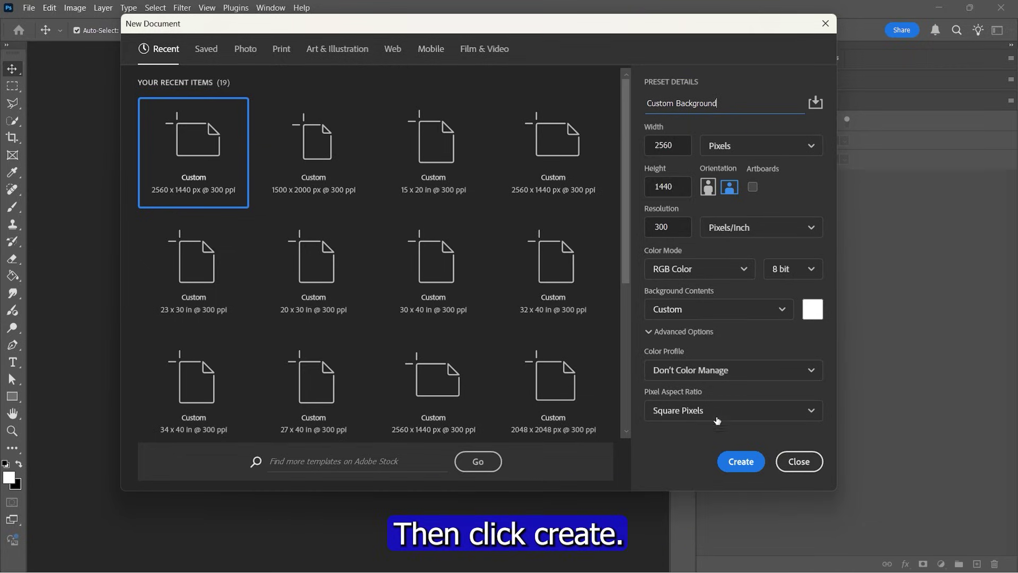
left_click(739, 461)
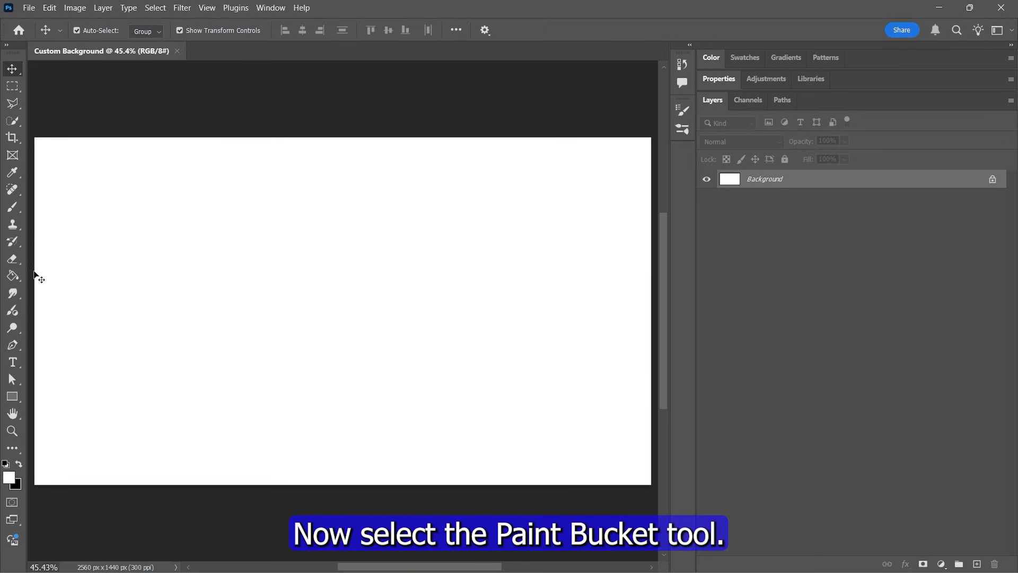
Step: Set the foreground colour to black (#000000) and paint-bucket fill the whole canvas
left_click(12, 275)
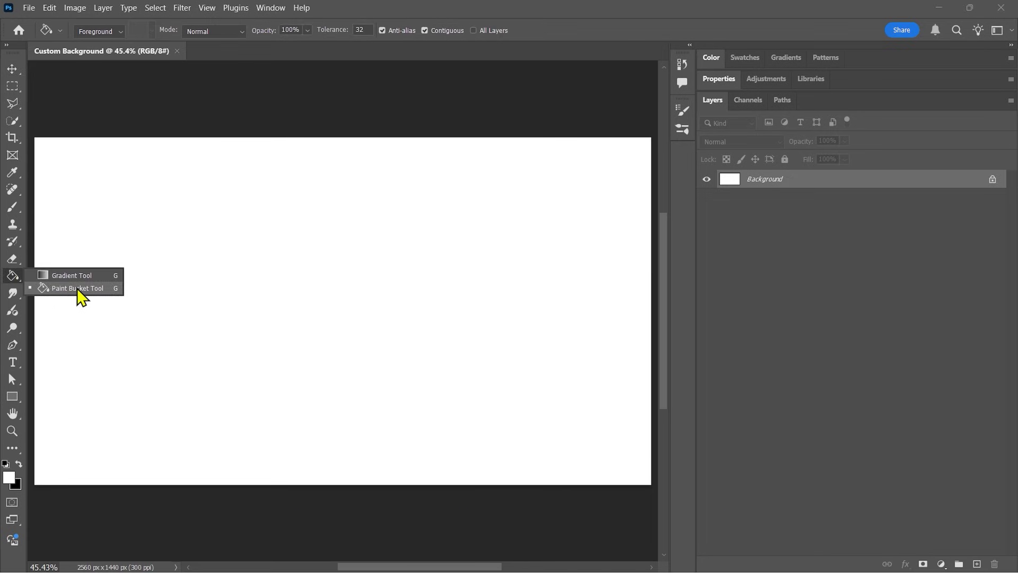
left_click(77, 288)
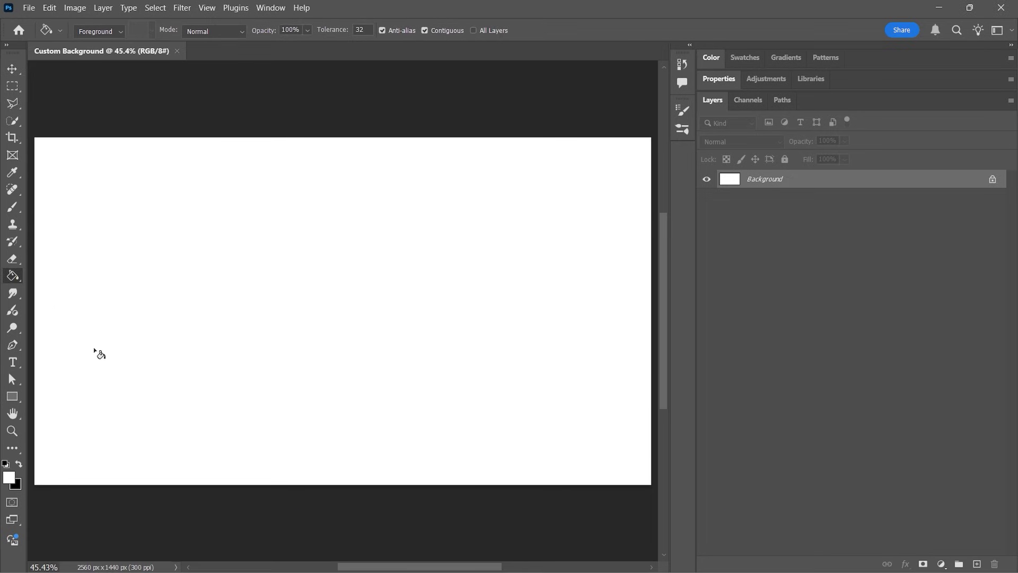
left_click(12, 480)
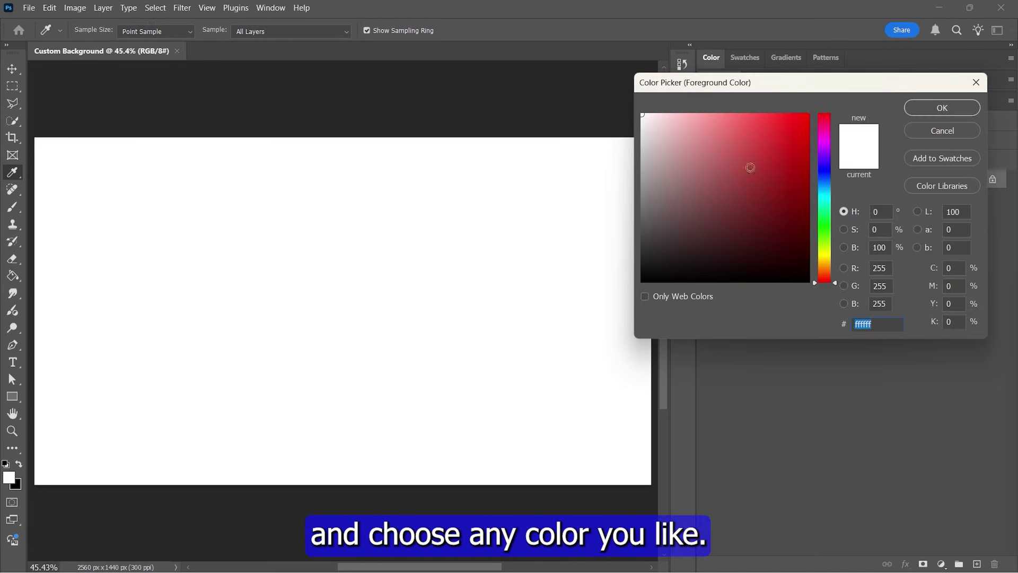
left_click_drag(684, 215, 618, 356)
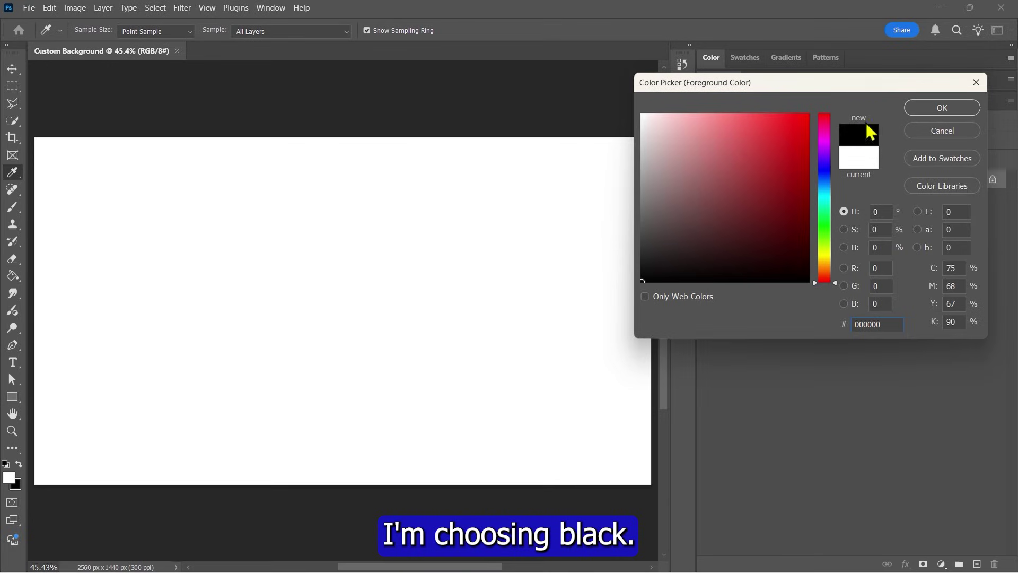
left_click(943, 107)
key("g")
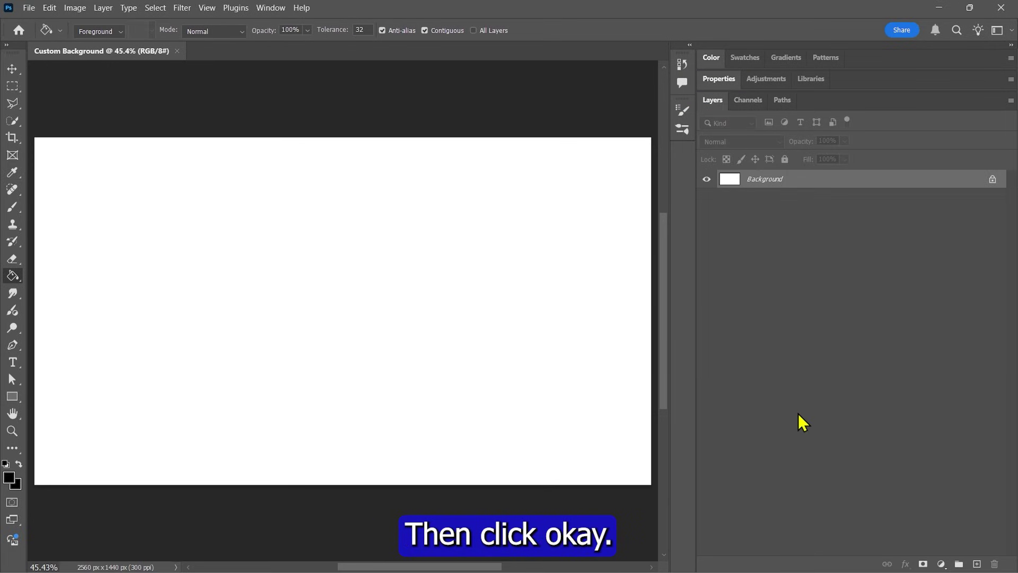
left_click(363, 318)
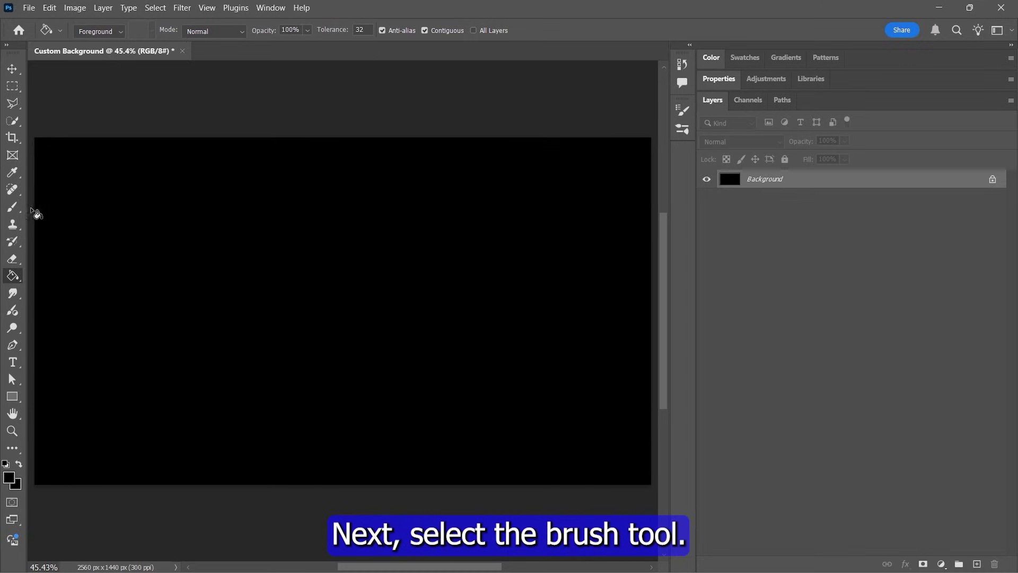
Step: Choose the Soft Round Pressure Opacity brush and flatten its tip into an ellipse
left_click(12, 207)
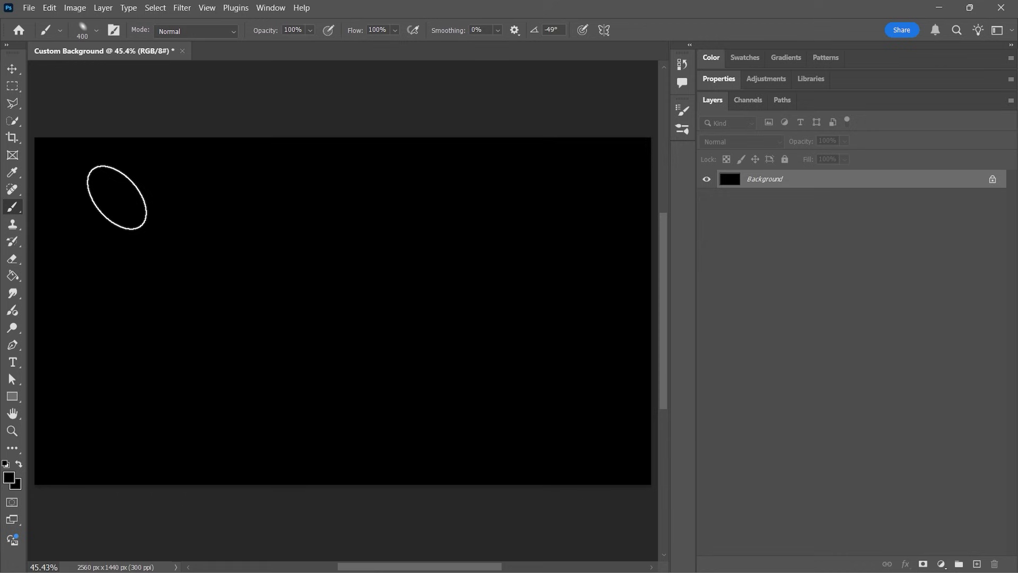
left_click(96, 30)
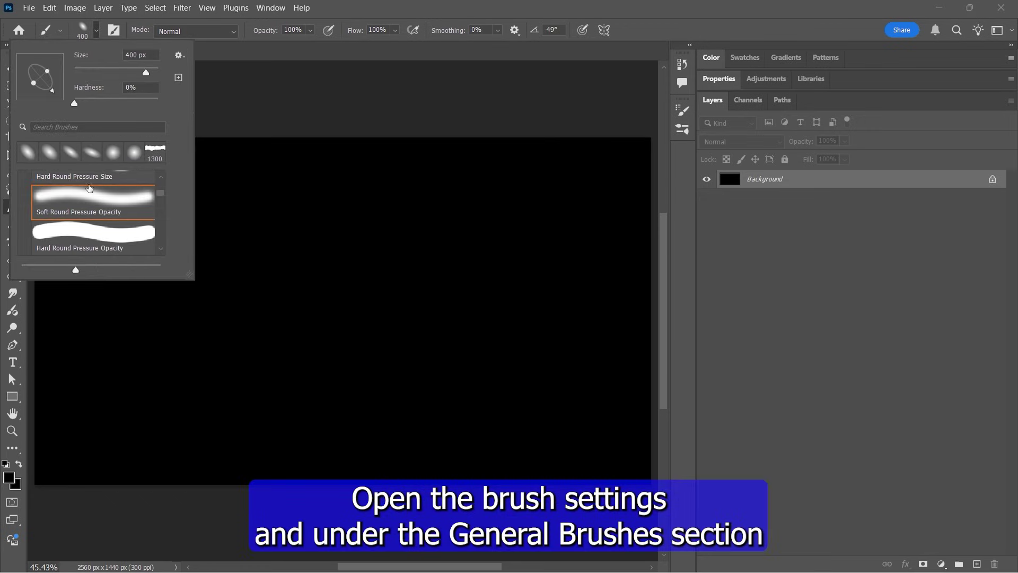
scroll(94, 202, "up", 4)
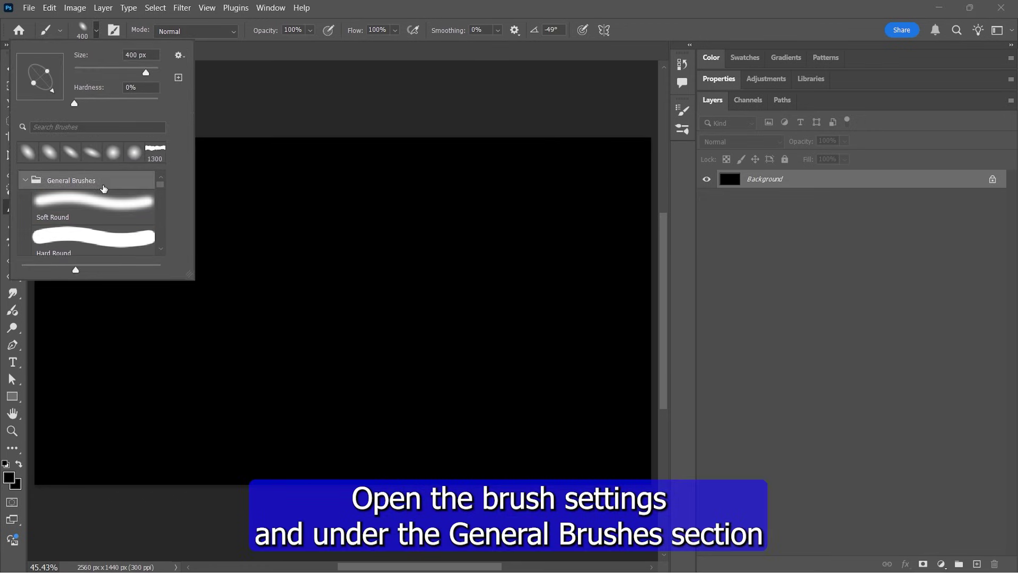
scroll(96, 202, "down", 4)
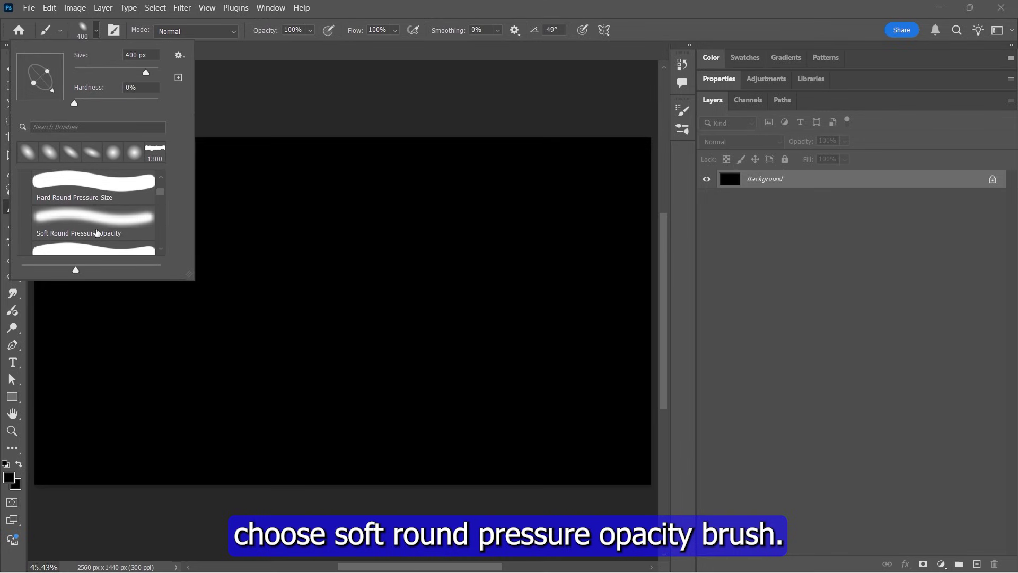
left_click(102, 229)
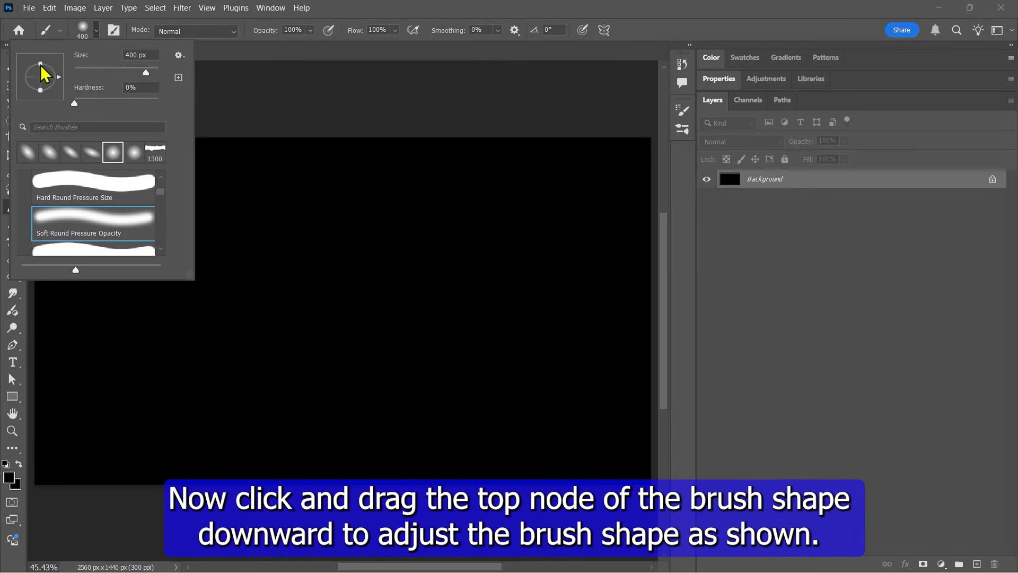
left_click_drag(41, 64, 40, 69)
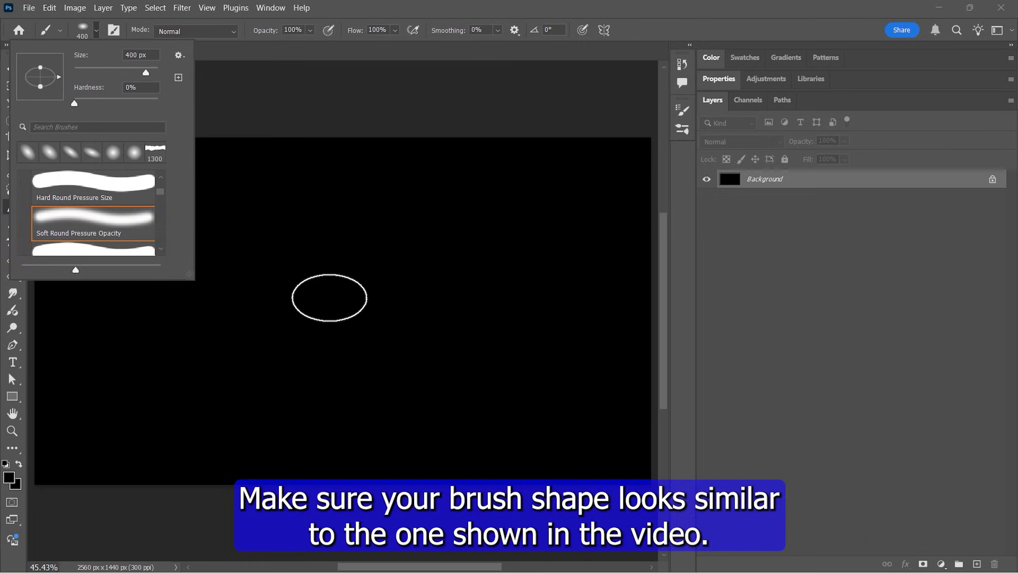
Step: Resize the brush to 1400 px and rotate its tip to -43°
key("Return")
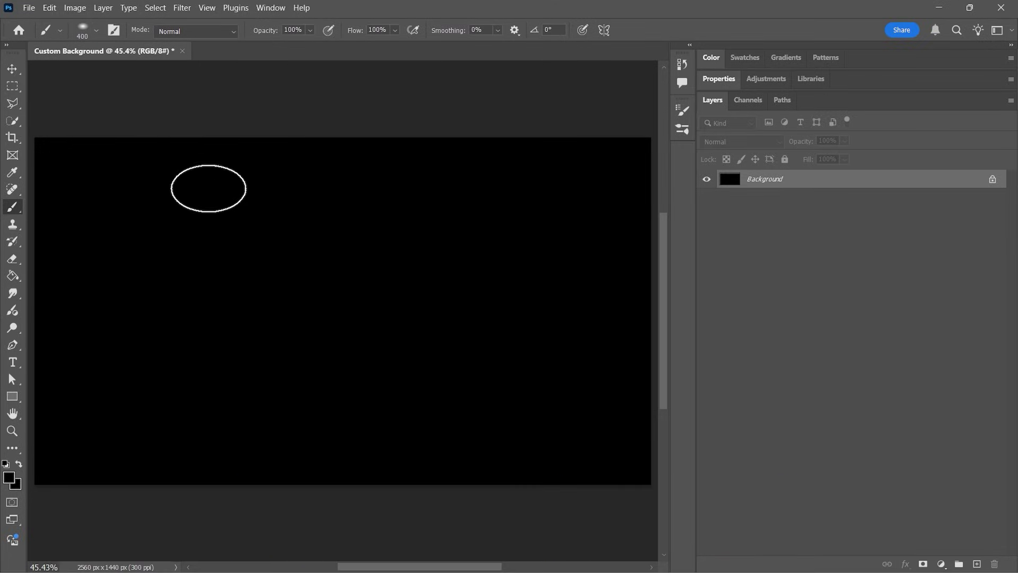
key("bracketright")
key("bracketright")
key("bracketright")
key("bracketright")
key("bracketright")
key("bracketright")
key("bracketright")
key("bracketright")
key("bracketright")
key("bracketright")
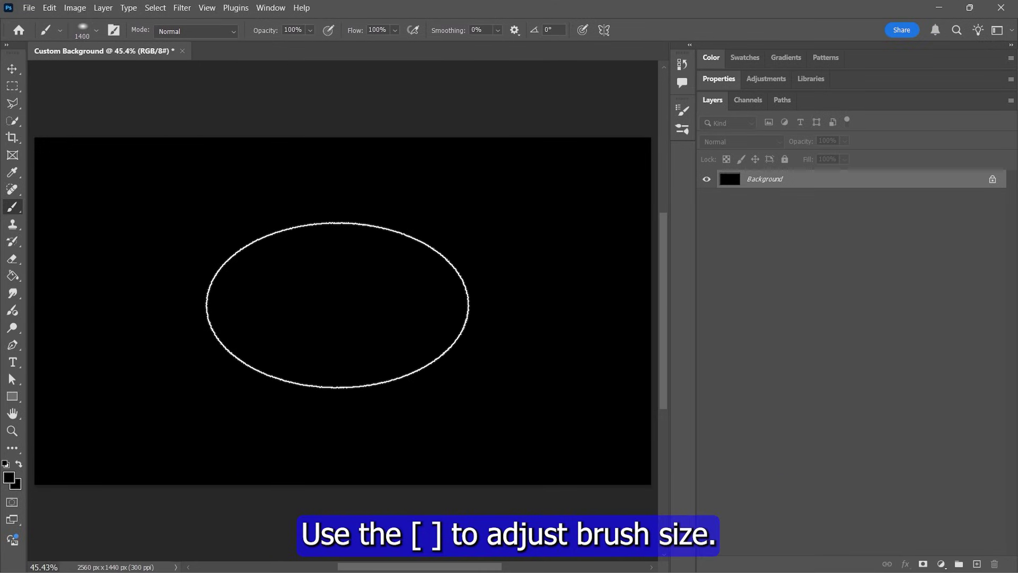
key("bracketright")
key("bracketleft")
key("bracketleft")
key("bracketright")
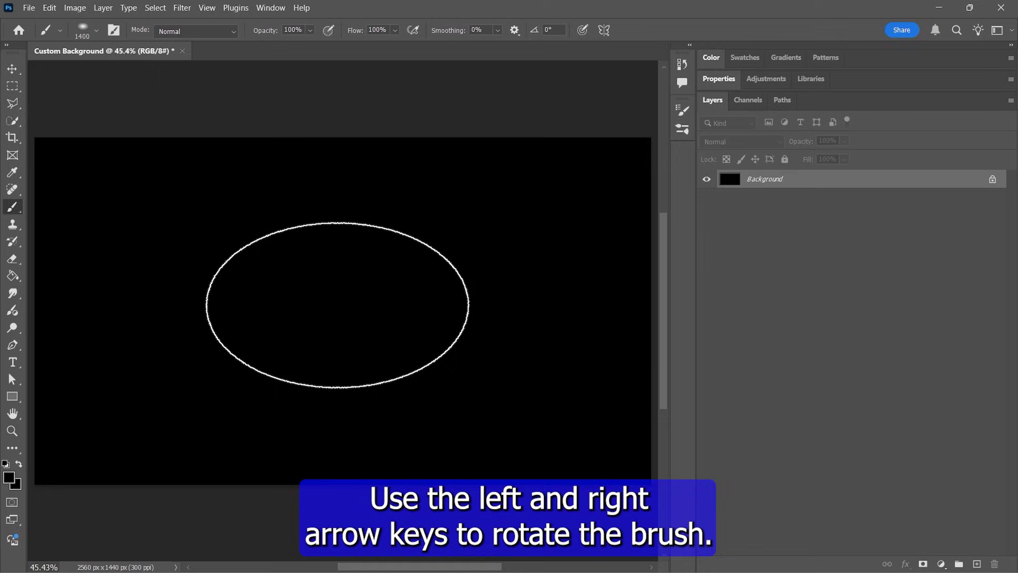
key("Right")
key("Right")
key("Right")
key("Right")
key("Right")
key("Right")
key("Right")
key("Right")
key("Right")
key("Right")
key("Right")
key("Right")
key("Right")
key("Right")
key("Right")
key("Right")
key("Right")
key("Right")
key("Right")
key("Right")
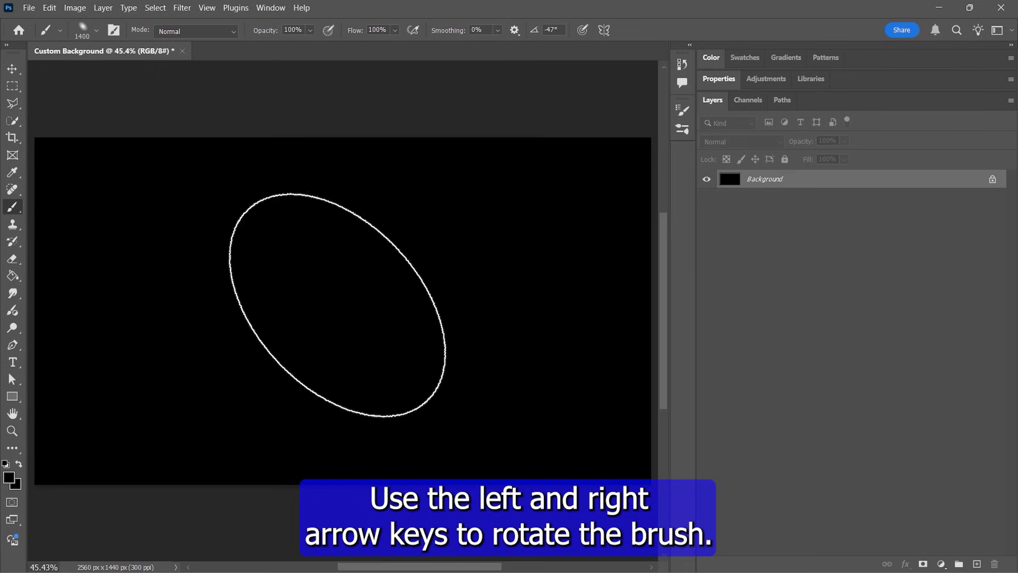
key("Left")
key("Left")
key("Left")
key("Left")
key("Left")
key("Right")
key("Right")
key("Right")
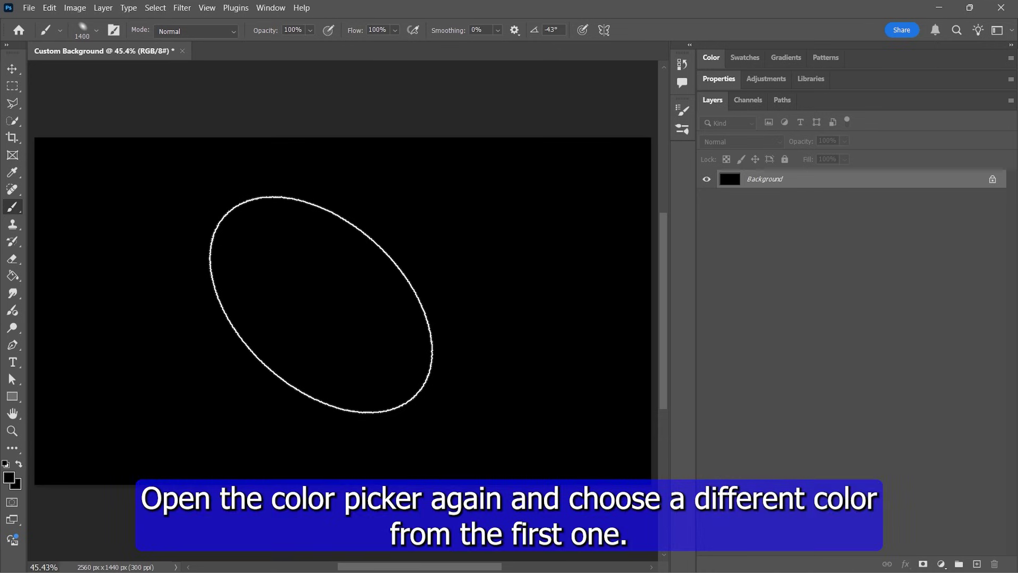
Step: Set the foreground colour to white (ffffff)
left_click(9, 479)
type("ffffff")
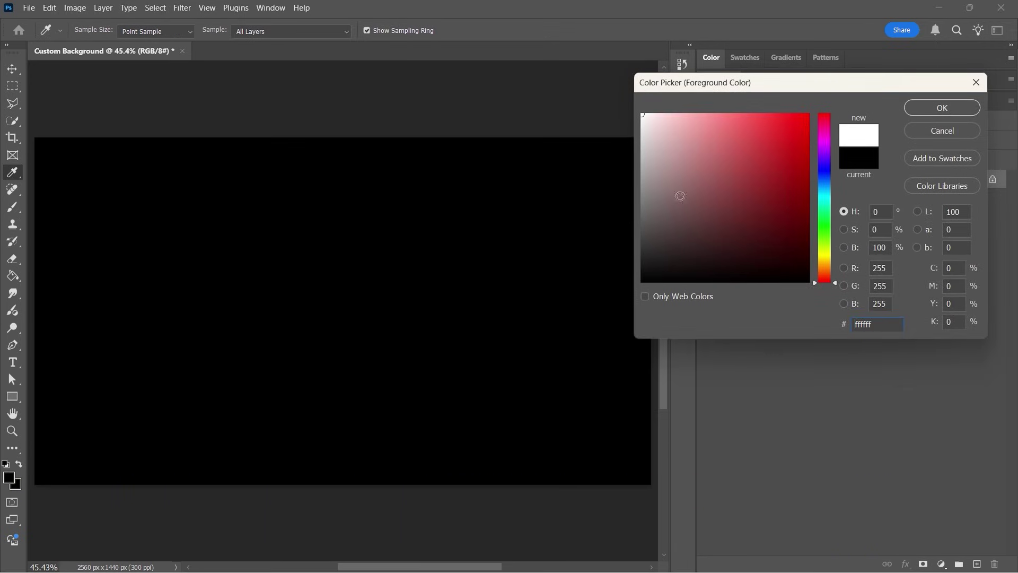
left_click(942, 107)
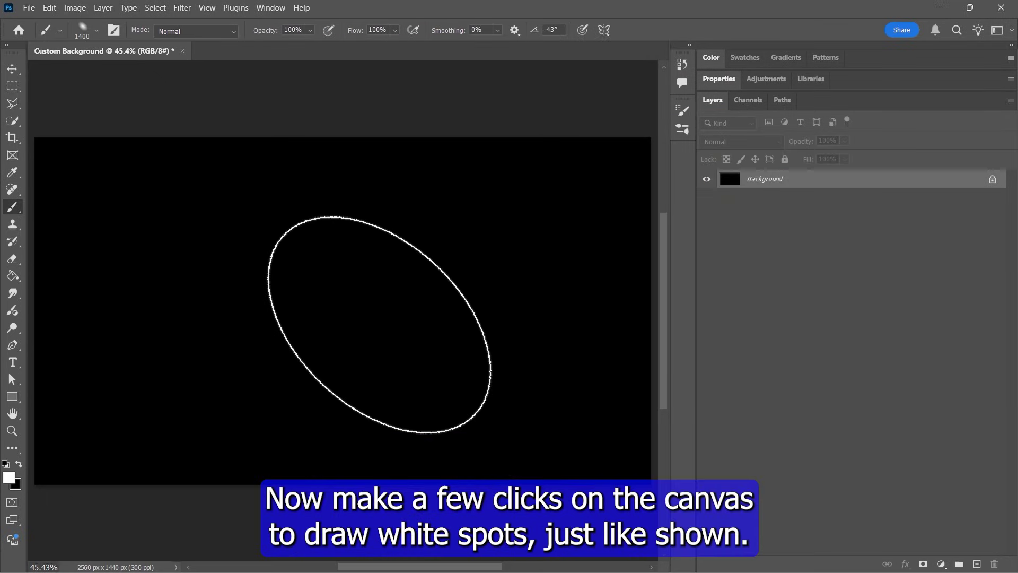
Step: Paint a large soft white spot at the centre and smaller spots in the four corners
left_click(345, 310)
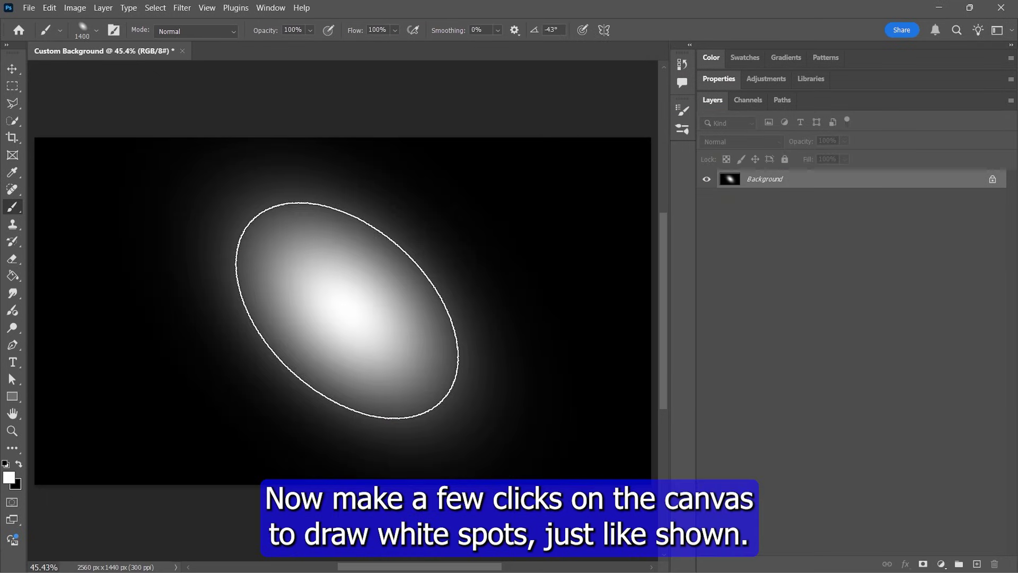
key("bracketleft")
key("bracketleft")
key("bracketleft")
key("bracketleft")
key("bracketleft")
key("bracketleft")
key("bracketleft")
key("bracketleft")
key("bracketleft")
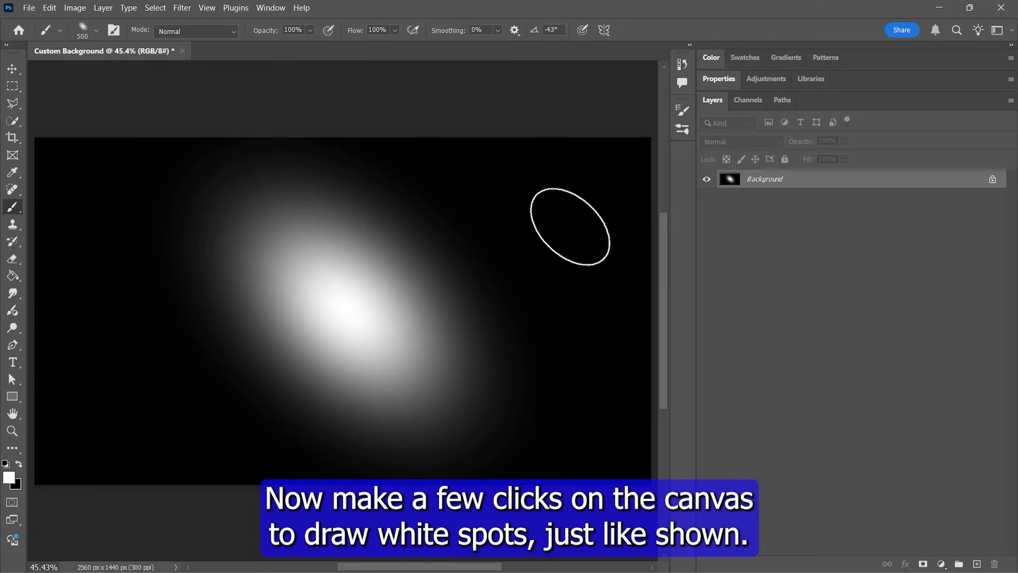
key("bracketright")
key("bracketright")
key("bracketright")
left_click(567, 226)
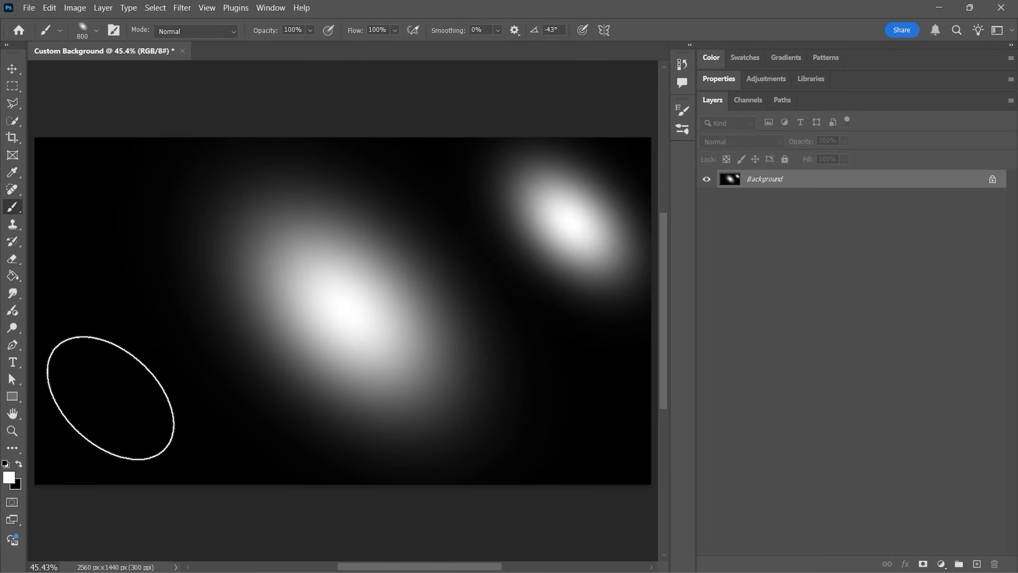
left_click(109, 394)
key("bracketleft")
key("bracketleft")
key("bracketleft")
left_click(91, 203)
left_click(597, 423)
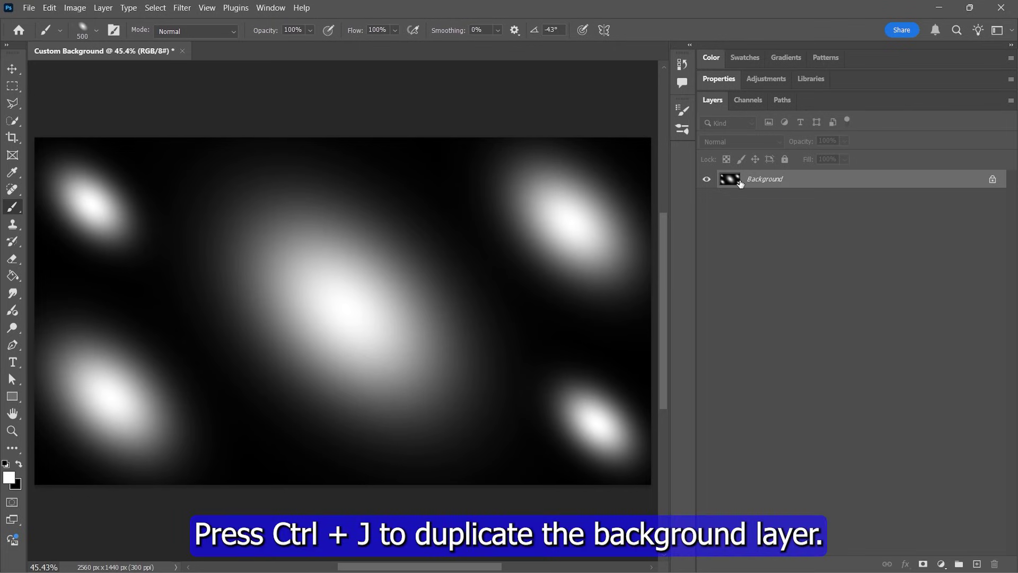
Step: Duplicate the Background as Layer 1 with Ctrl+J and convert Layer 1 to a Smart Object
key("ctrl+j")
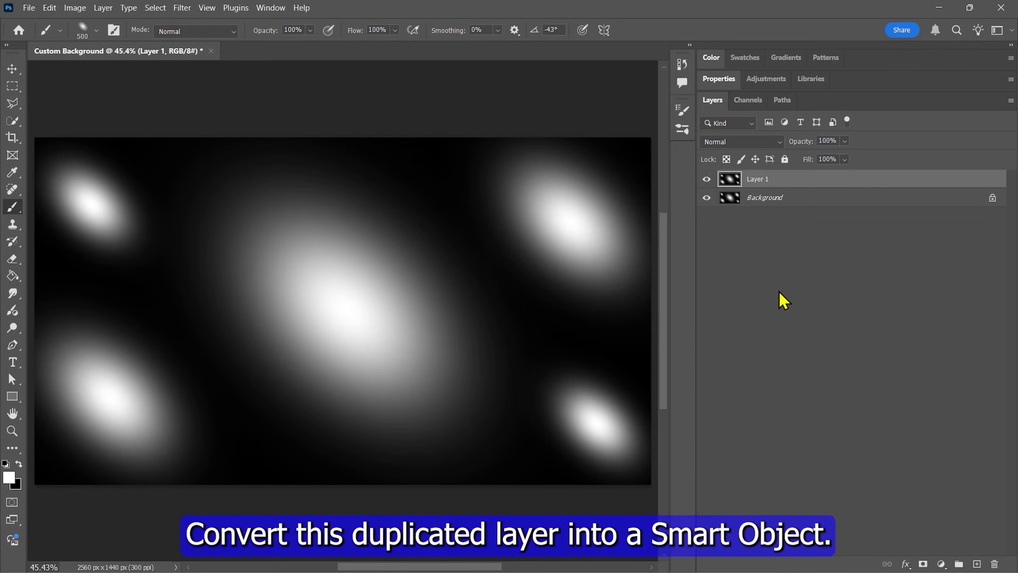
right_click(776, 181)
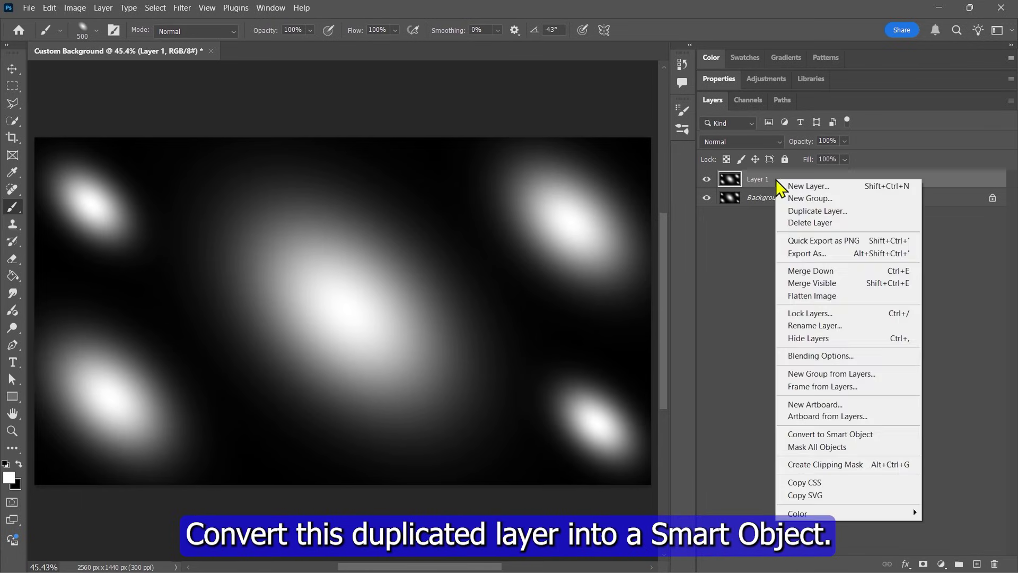
left_click(813, 435)
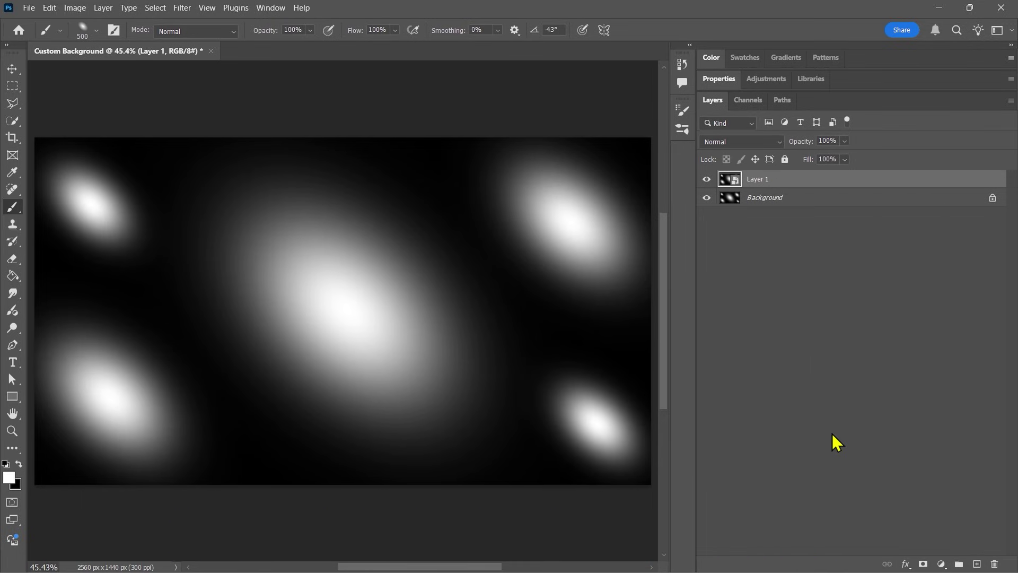
Step: Open Liquify on Layer 1 with Forward Warp pressure 100 and Pin Edges enabled
left_click(181, 8)
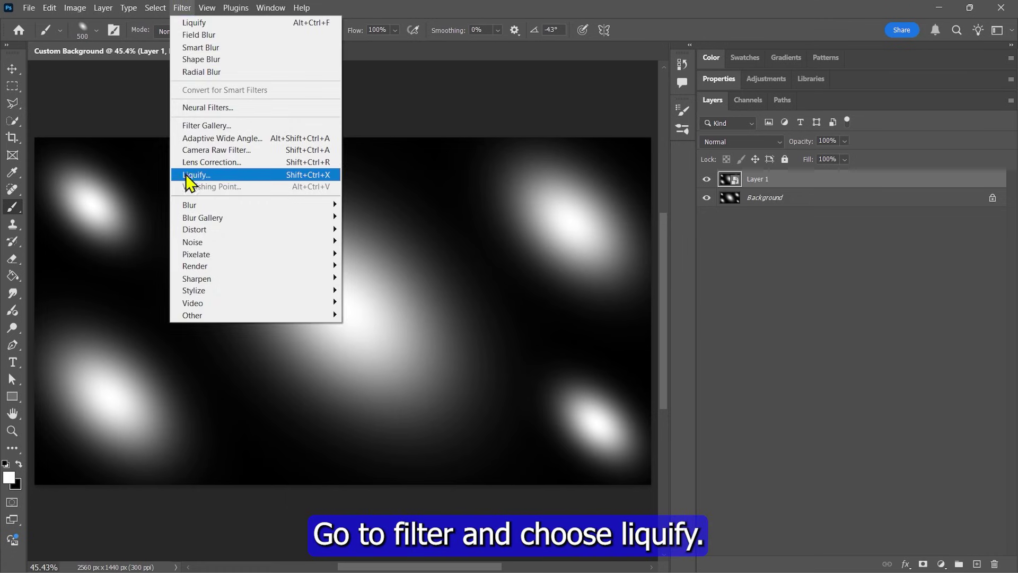
left_click(214, 175)
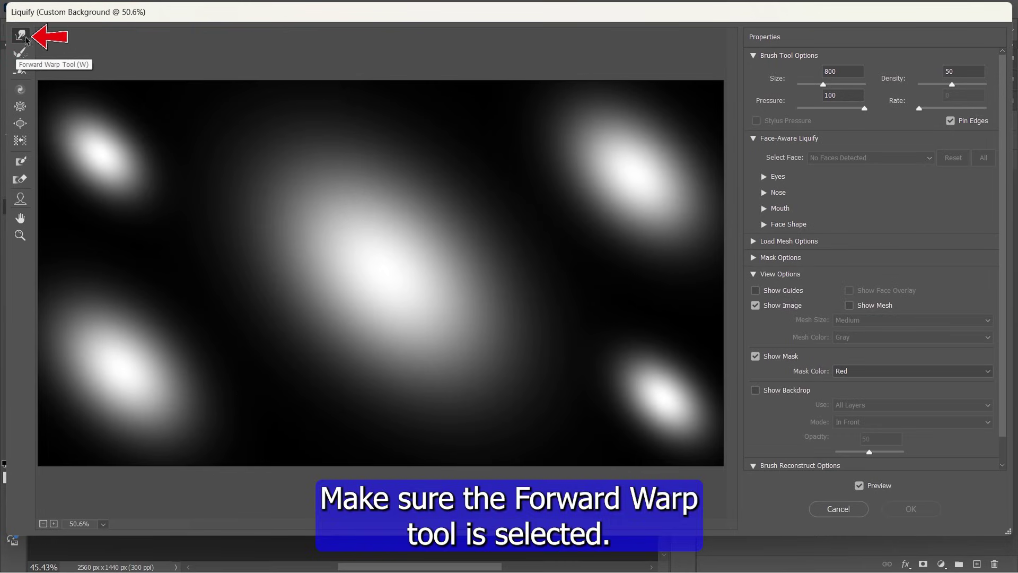
left_click(778, 102)
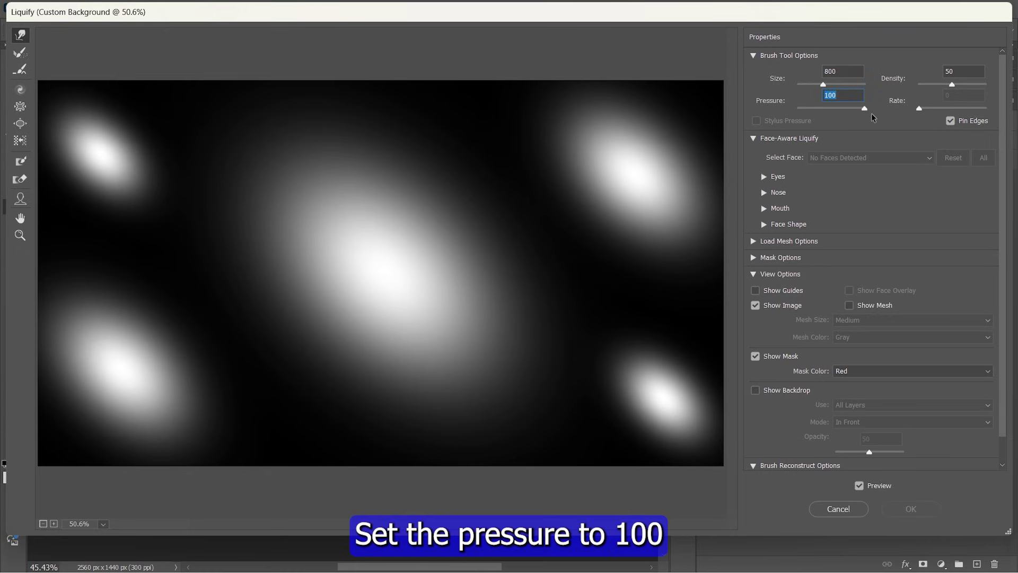
left_click(951, 121)
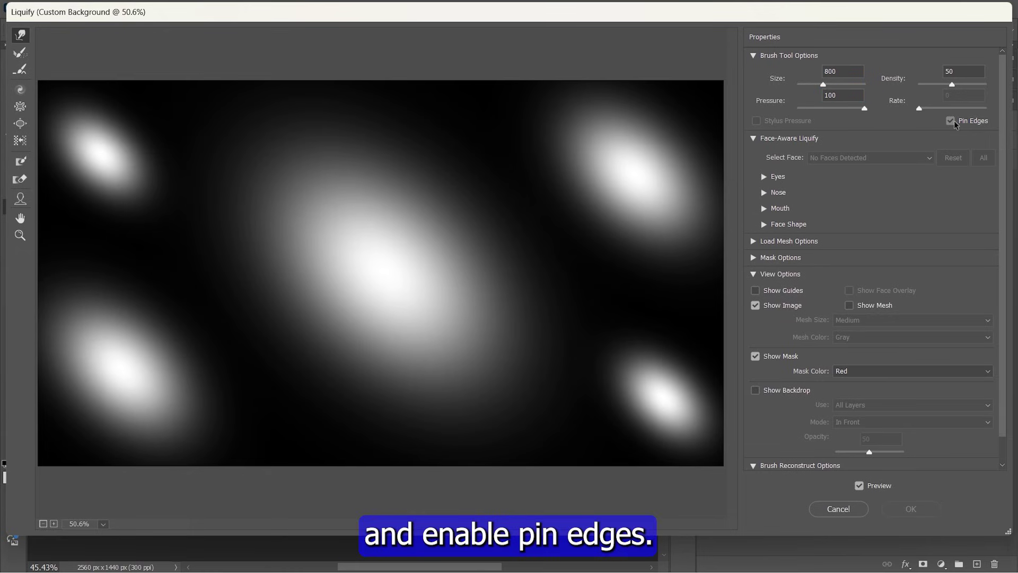
left_click(950, 121)
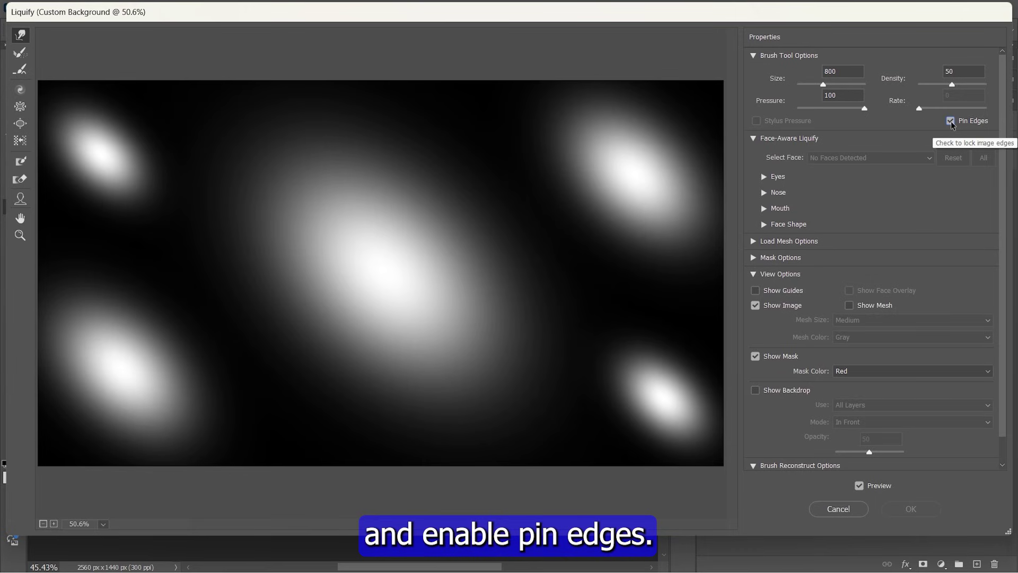
Step: Warp the white spots into curving streaks: an arch, a crescent arc and a tall central loop
key("bracketleft")
key("bracketleft")
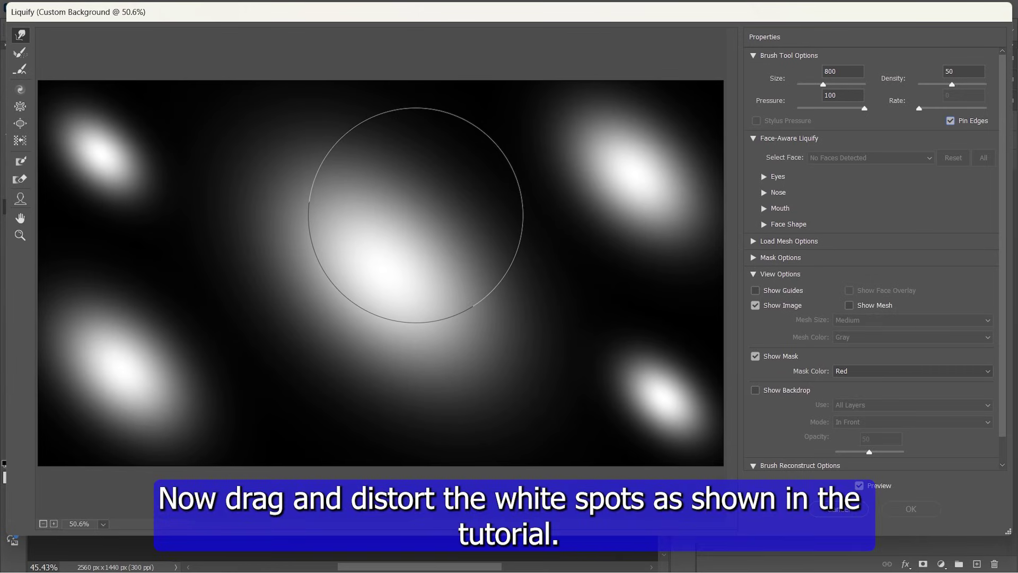
key("bracketright")
mouse_move(413, 216)
left_mouse_down()
mouse_move(359, 282)
mouse_move(323, 299)
mouse_move(245, 281)
mouse_move(272, 291)
mouse_move(329, 263)
mouse_move(374, 267)
mouse_move(320, 283)
mouse_move(329, 309)
mouse_move(389, 303)
mouse_move(385, 312)
mouse_move(357, 320)
mouse_move(430, 284)
mouse_move(378, 276)
mouse_move(373, 284)
mouse_move(443, 223)
mouse_move(507, 335)
mouse_move(399, 323)
mouse_move(408, 258)
mouse_move(454, 200)
left_mouse_up()
mouse_move(389, 151)
left_mouse_down()
mouse_move(273, 143)
mouse_move(235, 282)
left_mouse_up()
mouse_move(487, 386)
left_mouse_down()
mouse_move(533, 380)
mouse_move(541, 408)
mouse_move(639, 138)
mouse_move(601, 209)
left_mouse_up()
mouse_move(343, 302)
left_mouse_down()
mouse_move(439, 172)
mouse_move(352, 276)
mouse_move(373, 363)
mouse_move(386, 222)
left_mouse_up()
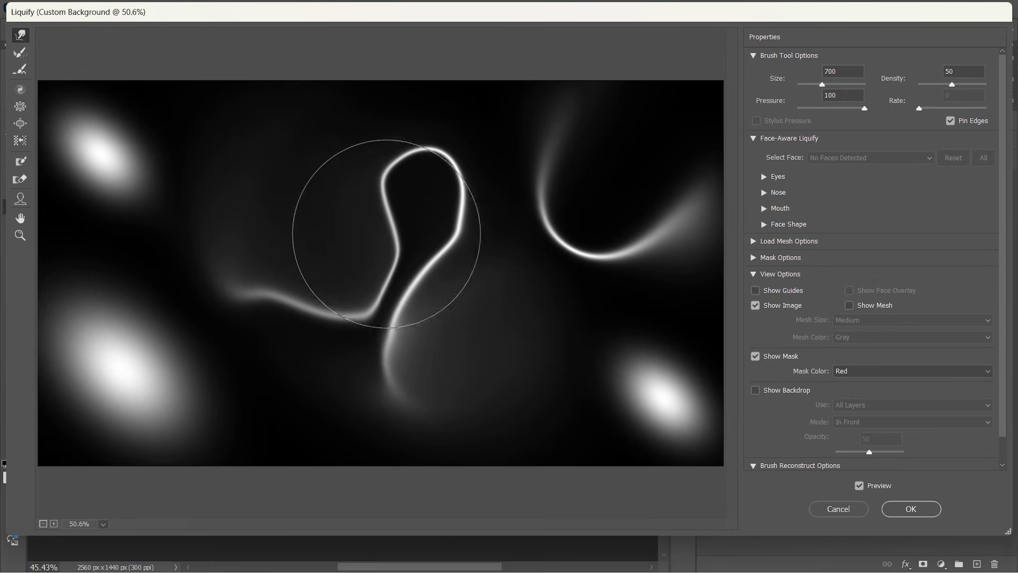
mouse_move(146, 127)
left_mouse_down()
mouse_move(661, 393)
mouse_move(199, 375)
left_mouse_up()
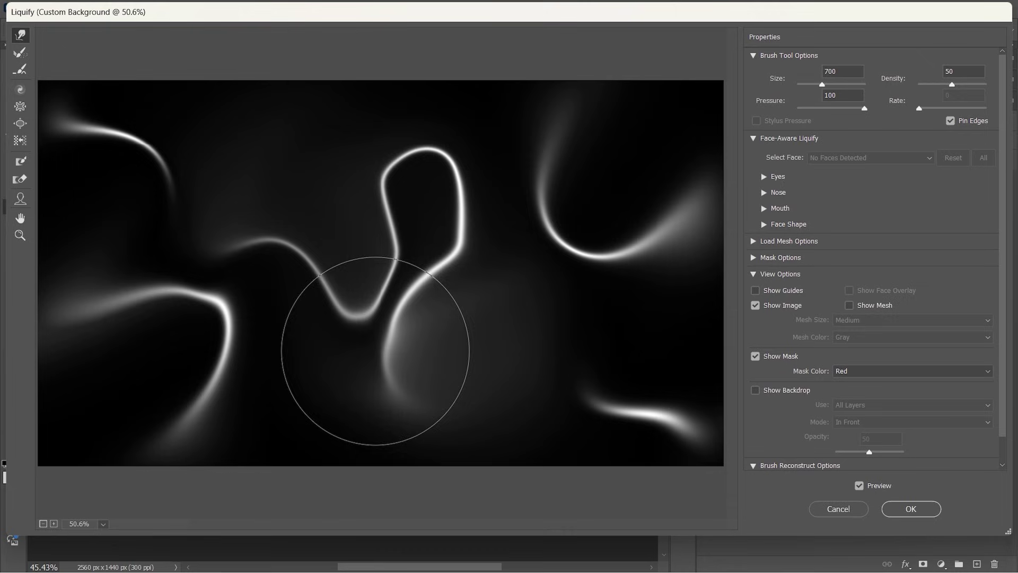
Step: Apply the Liquify warp as a smart filter and duplicate Layer 1 as Layer 1 copy
left_click(912, 509)
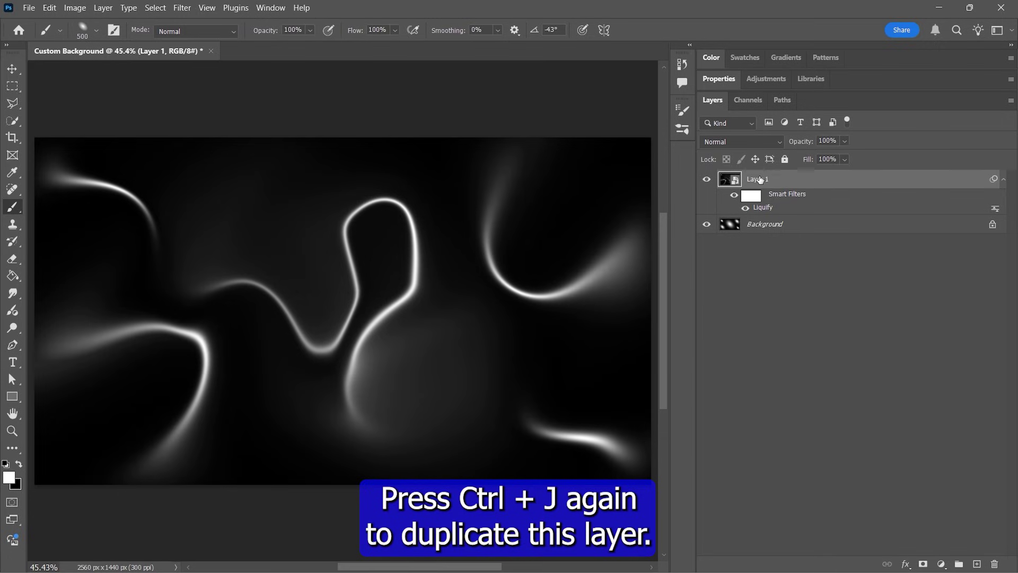
key("ctrl+j")
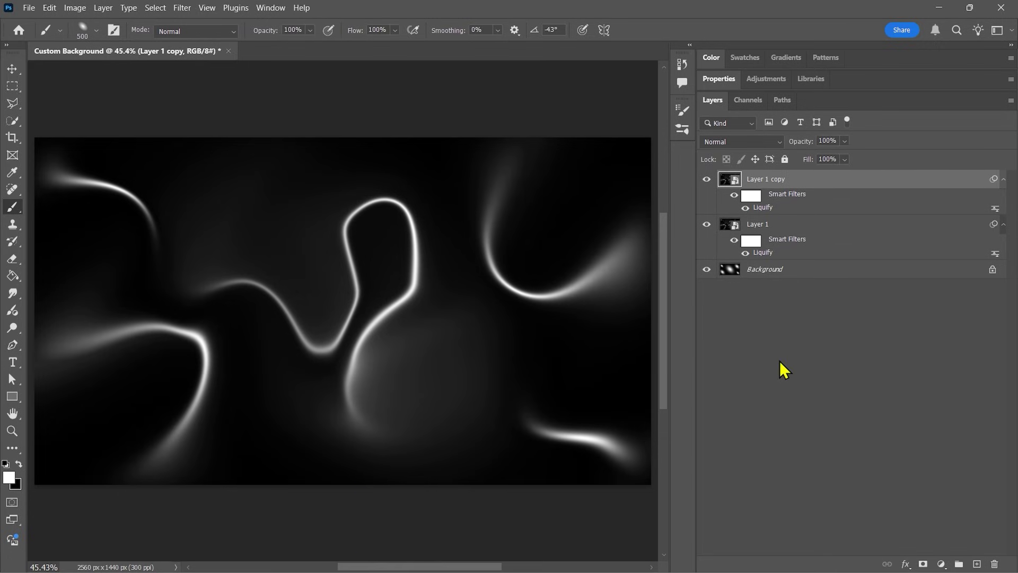
Step: Reopen Layer 1 copy's Liquify smart filter and warp its streaks into new curves
double_click(759, 208)
mouse_move(499, 397)
left_mouse_down()
mouse_move(307, 396)
mouse_move(447, 368)
mouse_move(348, 336)
mouse_move(356, 302)
mouse_move(279, 178)
left_mouse_up()
mouse_move(220, 268)
left_mouse_down()
mouse_move(397, 154)
mouse_move(215, 322)
mouse_move(659, 368)
mouse_move(326, 356)
mouse_move(495, 125)
mouse_move(334, 182)
mouse_move(559, 246)
mouse_move(371, 175)
mouse_move(291, 318)
left_mouse_up()
key("bracketleft")
key("bracketleft")
key("bracketleft")
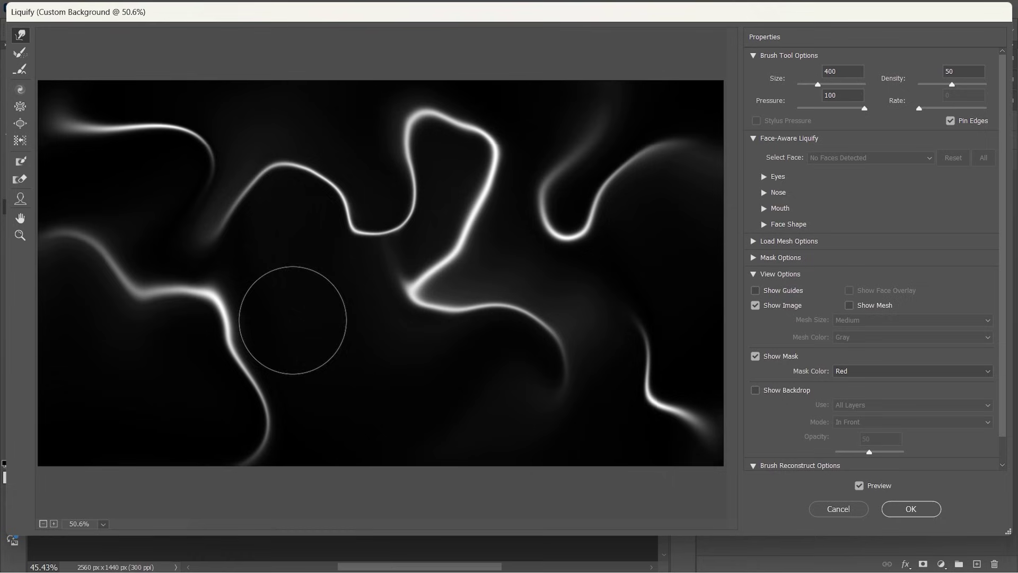
left_click(911, 509)
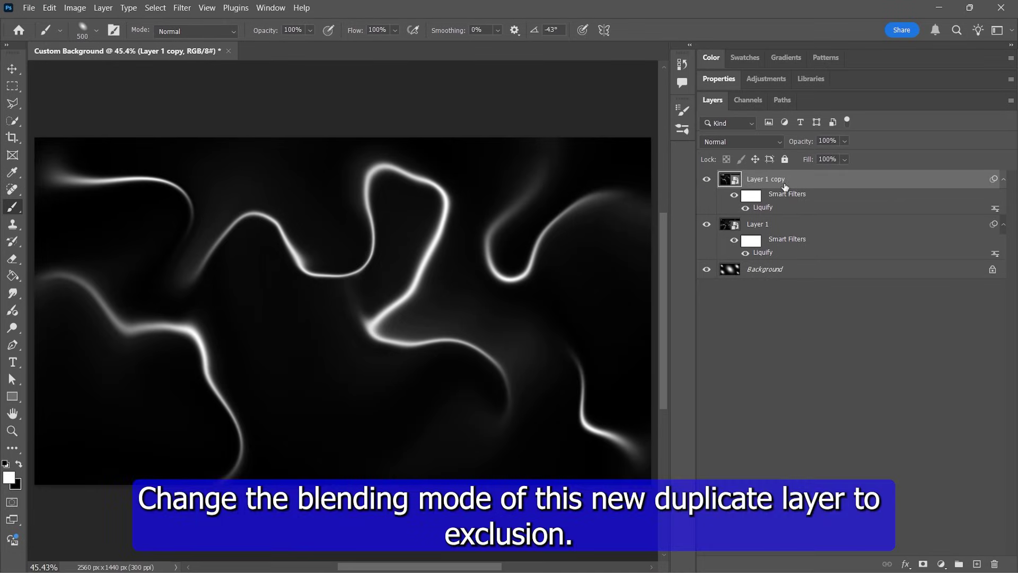
Step: Change Layer 1 copy's blend mode to Exclusion
key("z")
left_click(724, 143)
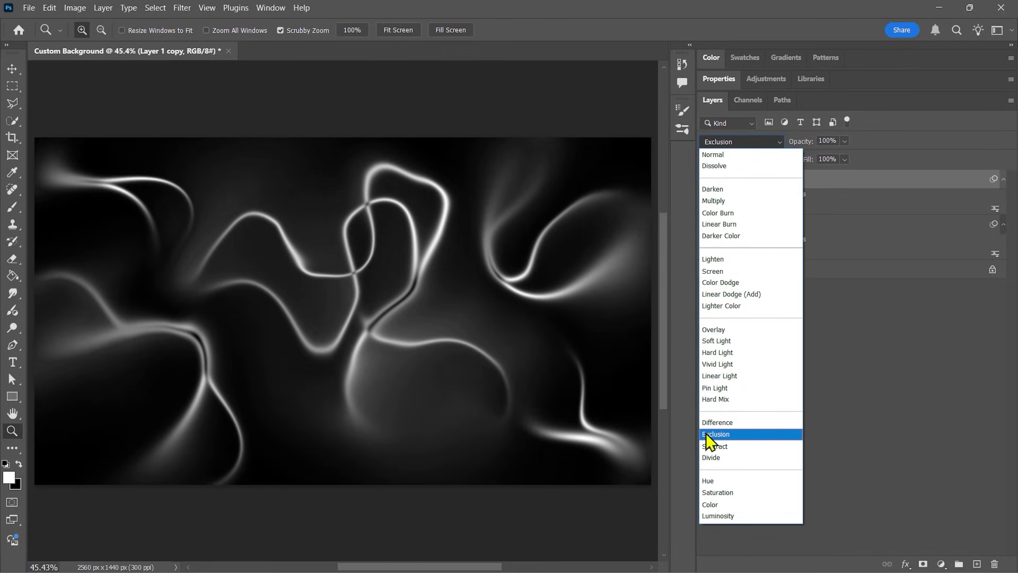
left_click(724, 435)
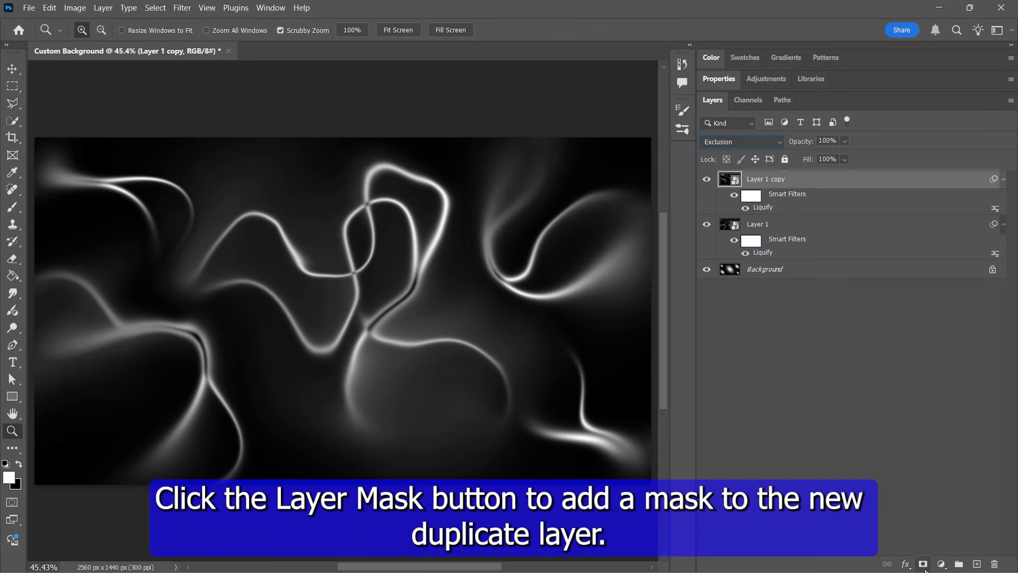
Step: Add a layer mask to Layer 1 copy and select the Soft Round brush with black foreground
left_click(924, 564)
key("b")
key("x")
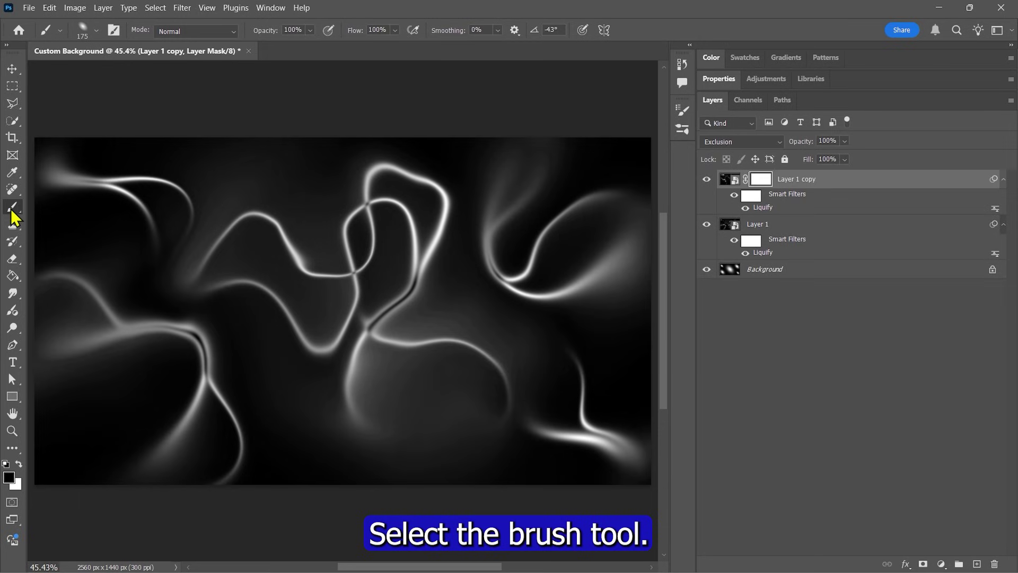
left_click(90, 32)
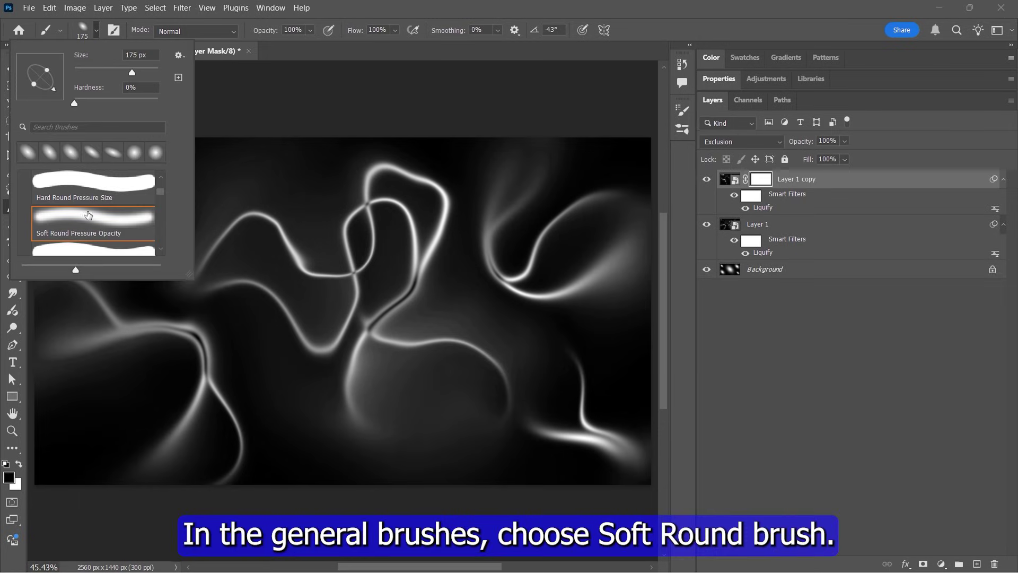
scroll(82, 207, "up", 3)
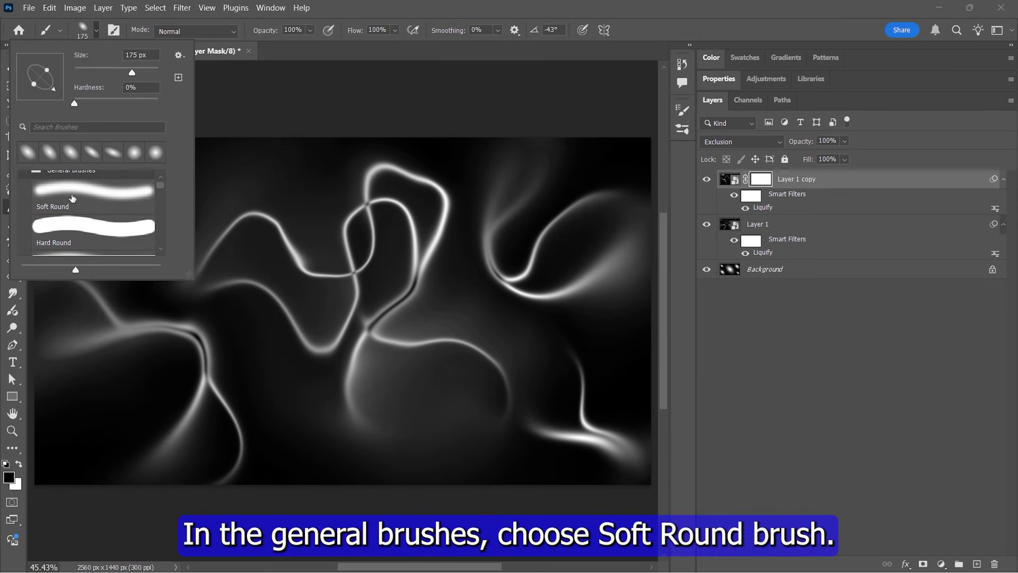
left_click(124, 197)
left_click(97, 31)
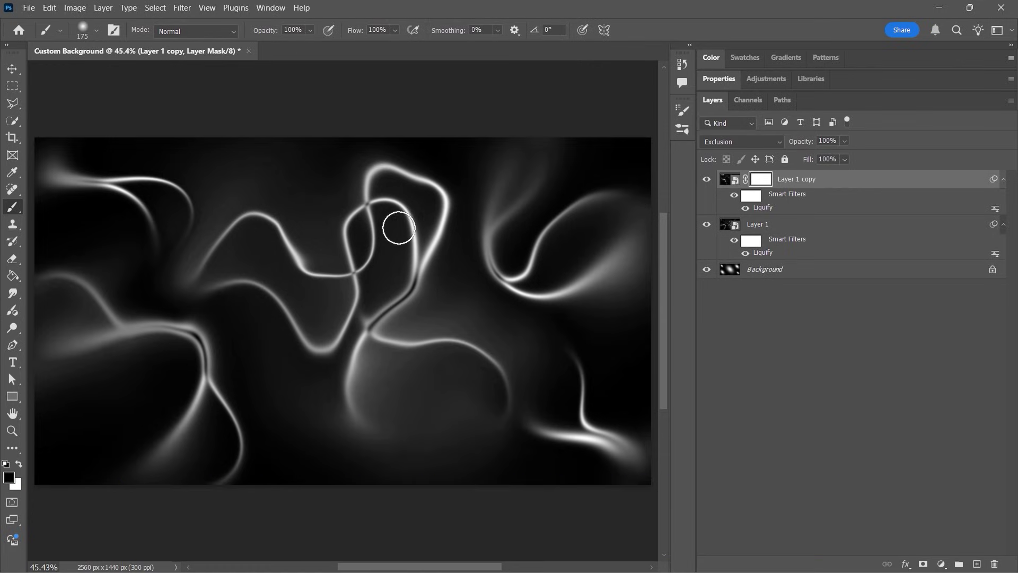
Step: Paint out strands on the mask along the loop's upper curve and its central crossings
mouse_move(390, 274)
left_mouse_down()
mouse_move(372, 260)
mouse_move(372, 225)
mouse_move(373, 267)
left_mouse_up()
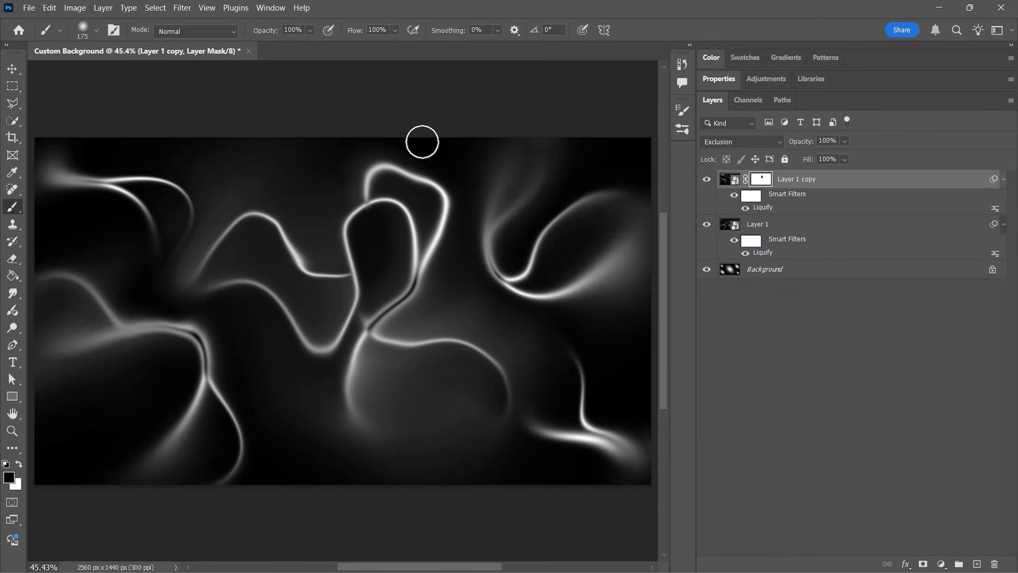
mouse_move(429, 218)
left_mouse_down()
mouse_move(391, 311)
mouse_move(408, 290)
mouse_move(360, 345)
mouse_move(366, 351)
mouse_move(355, 330)
left_mouse_up()
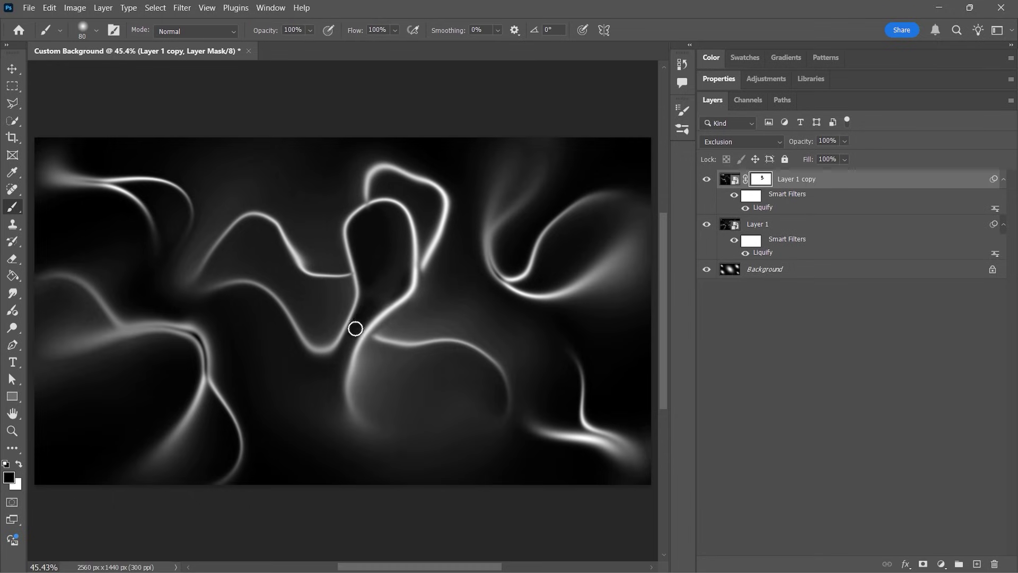
key("x")
key("x")
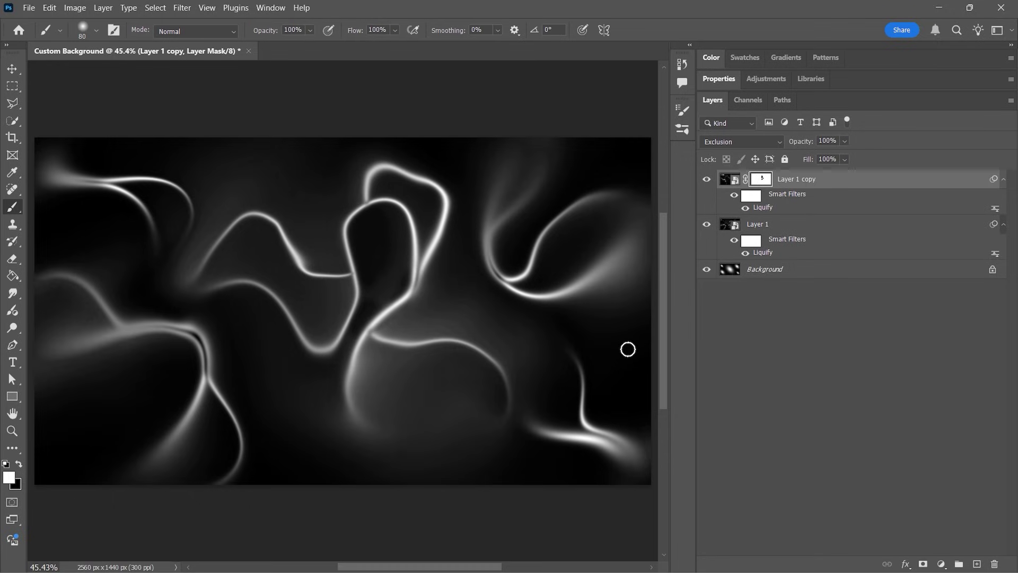
key("x")
left_click_drag(289, 236, 347, 297)
key("bracketright")
key("bracketright")
key("bracketright")
key("bracketright")
key("bracketright")
key("bracketright")
key("bracketright")
key("bracketright")
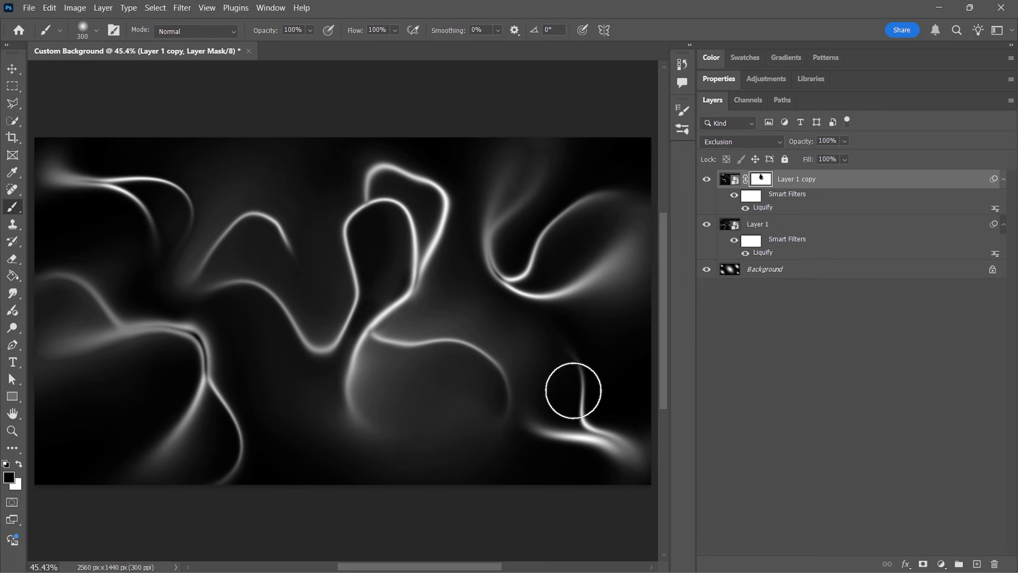
Step: Add a Hue/Saturation adjustment layer with Colorize on, set to hue 211, saturation 63, lightness +7
left_click(939, 563)
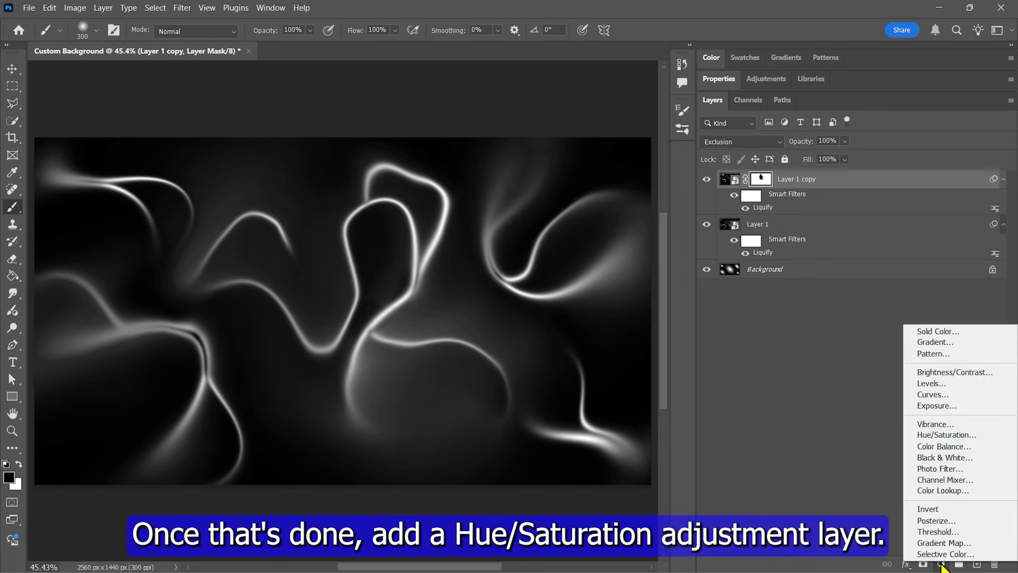
left_click(947, 435)
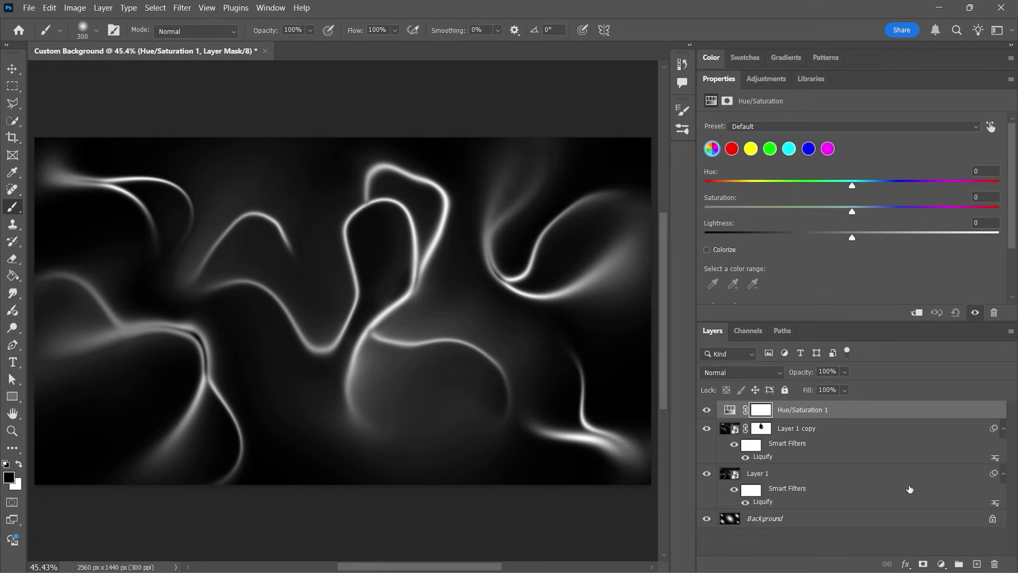
left_click(707, 250)
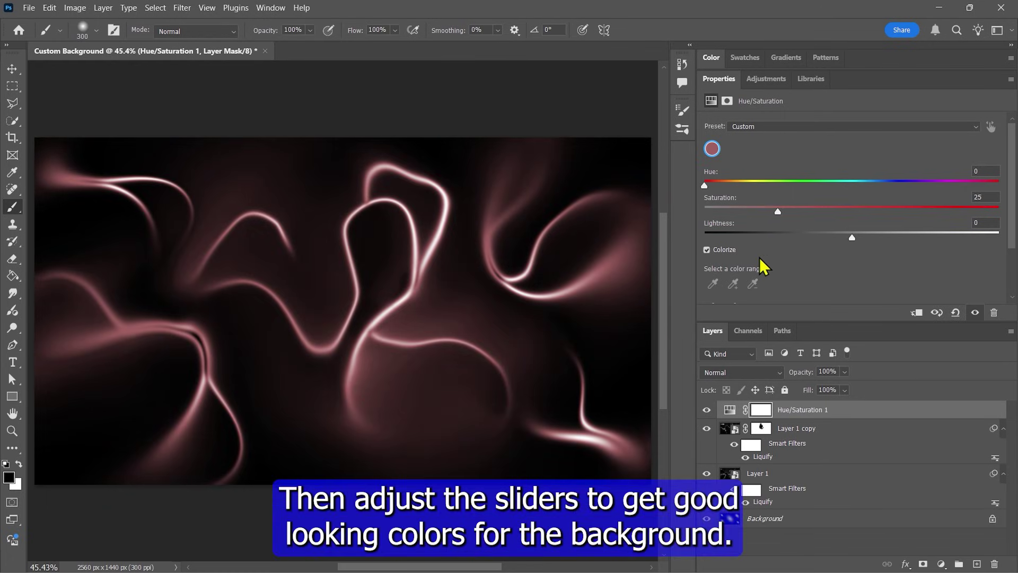
left_click_drag(777, 211, 833, 211)
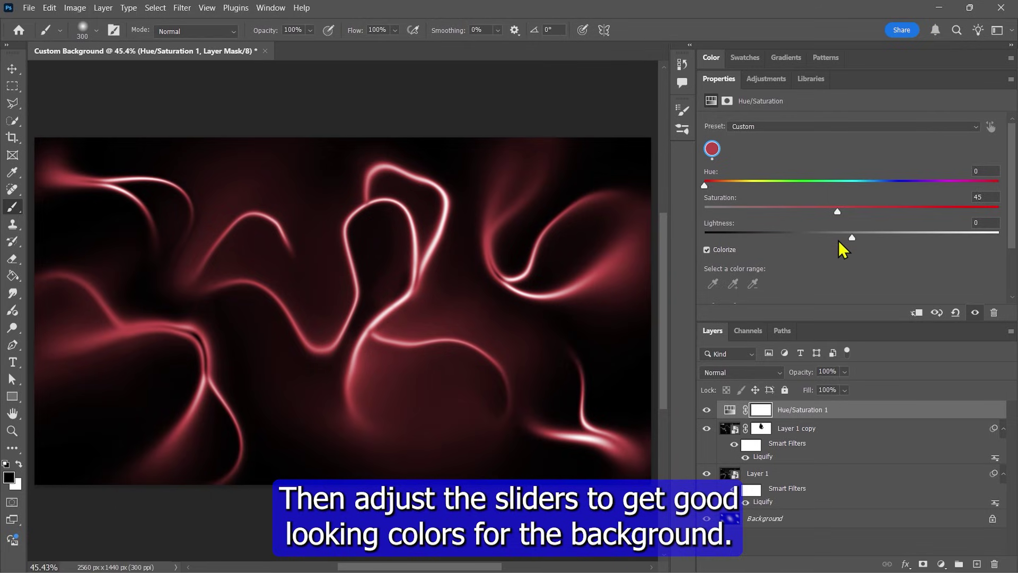
mouse_move(728, 187)
left_mouse_down()
mouse_move(757, 182)
mouse_move(739, 184)
left_mouse_up()
left_click_drag(836, 211, 862, 238)
left_click_drag(740, 185, 878, 184)
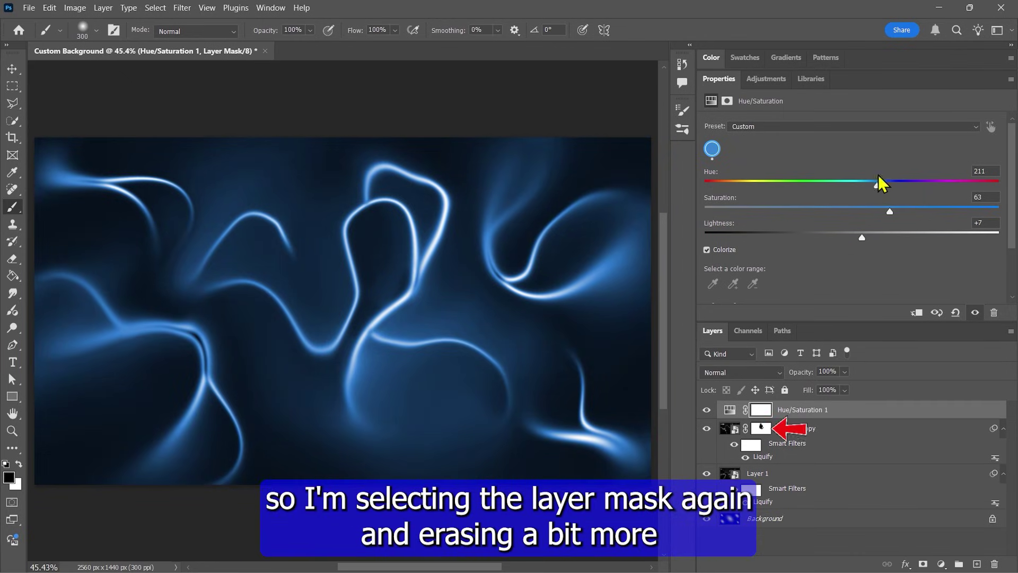
Step: Paint black on Layer 1 copy's mask over the central loop's upper right and the left arch
left_click(762, 429)
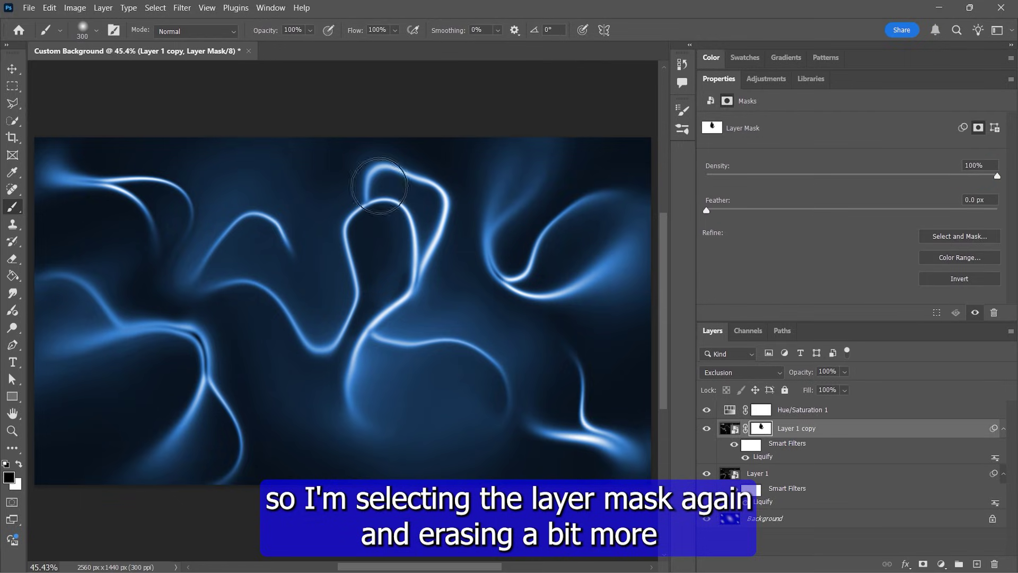
mouse_move(364, 193)
left_mouse_down()
mouse_move(412, 176)
mouse_move(380, 167)
mouse_move(435, 198)
mouse_move(440, 262)
mouse_move(415, 291)
left_mouse_up()
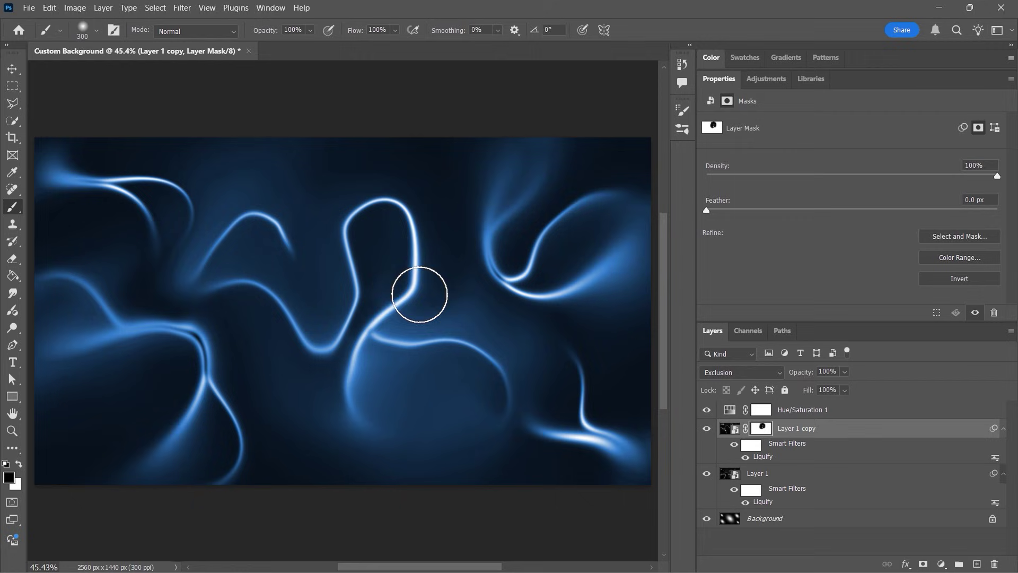
mouse_move(293, 245)
left_mouse_down()
mouse_move(266, 221)
mouse_move(216, 262)
left_mouse_up()
mouse_move(392, 333)
left_mouse_down()
mouse_move(499, 374)
mouse_move(440, 355)
left_mouse_up()
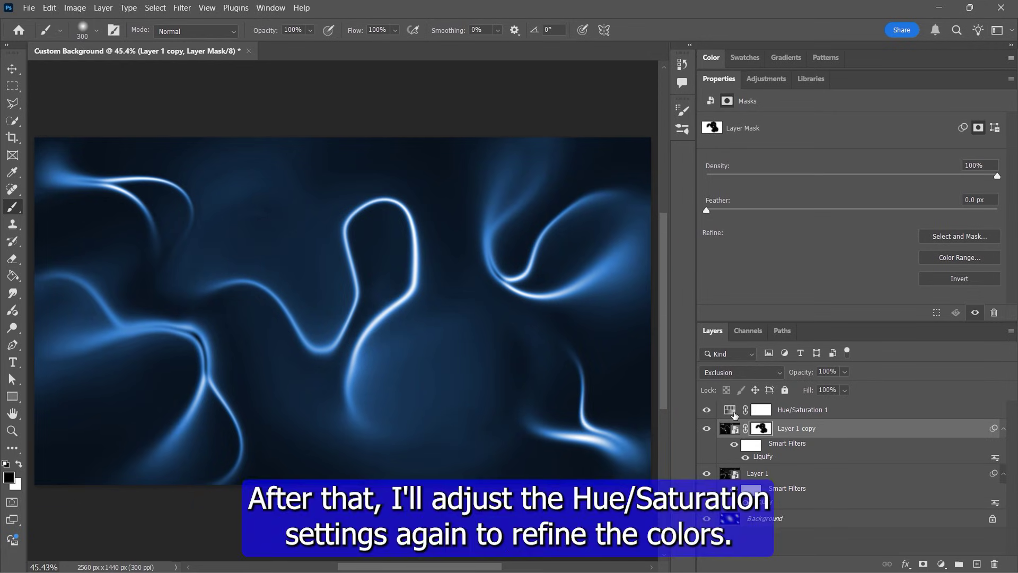
Step: Retune Hue/Saturation 1 to hue 210, saturation 78, lightness +5 after briefly trying an orange tint
left_click(730, 413)
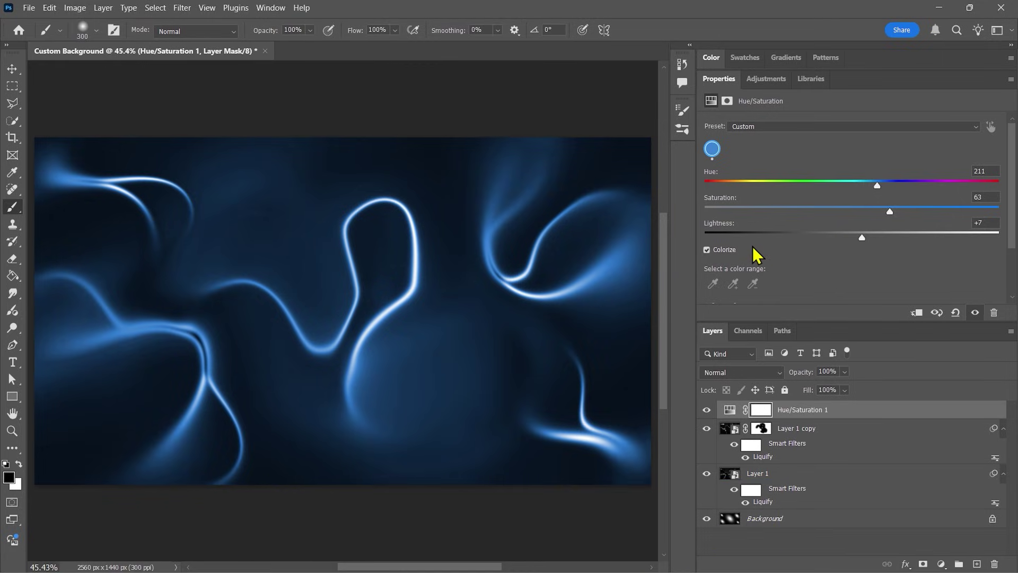
left_click_drag(877, 185, 734, 185)
left_click(934, 210)
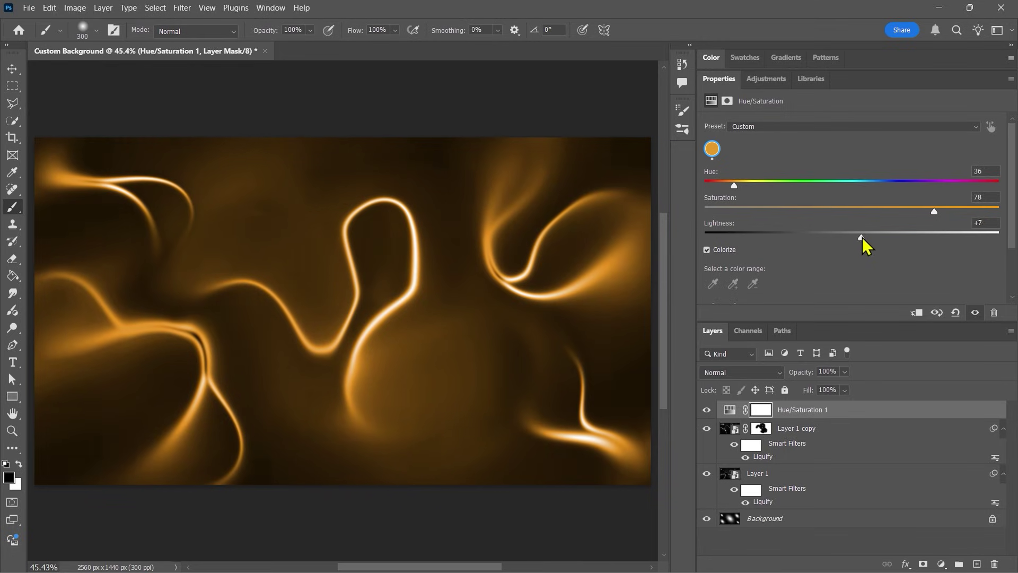
left_click_drag(863, 238, 859, 238)
mouse_move(859, 185)
left_mouse_down()
mouse_move(847, 185)
mouse_move(876, 186)
left_mouse_up()
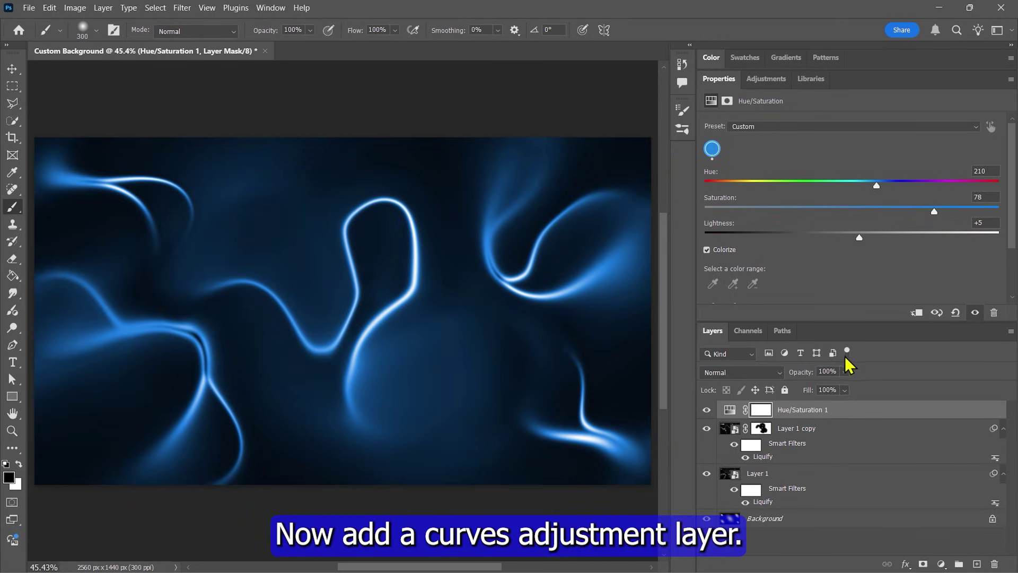
Step: Add a Curves adjustment layer with a two-point S-curve for contrast, toggling its visibility to compare
left_click(942, 561)
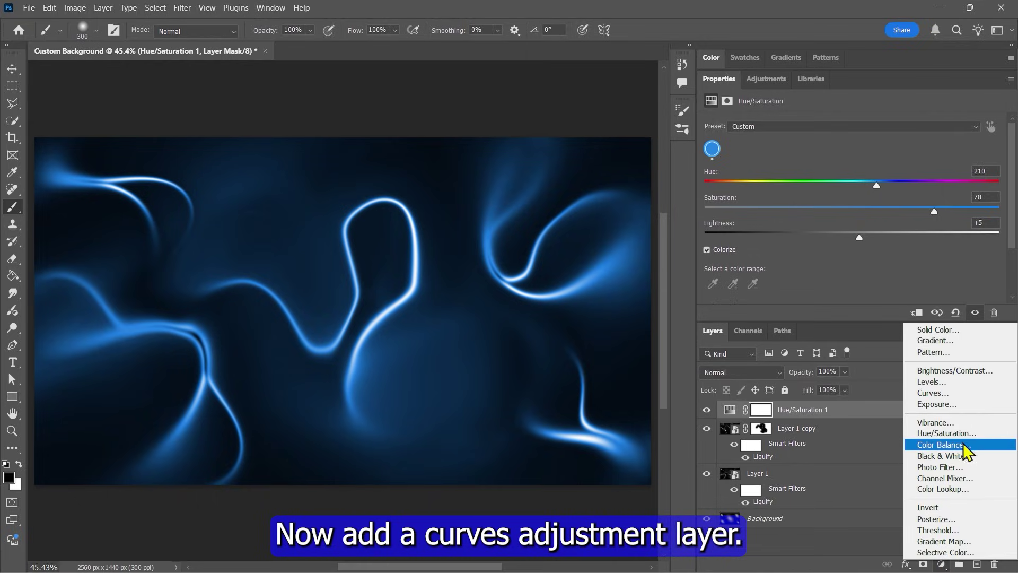
left_click(963, 395)
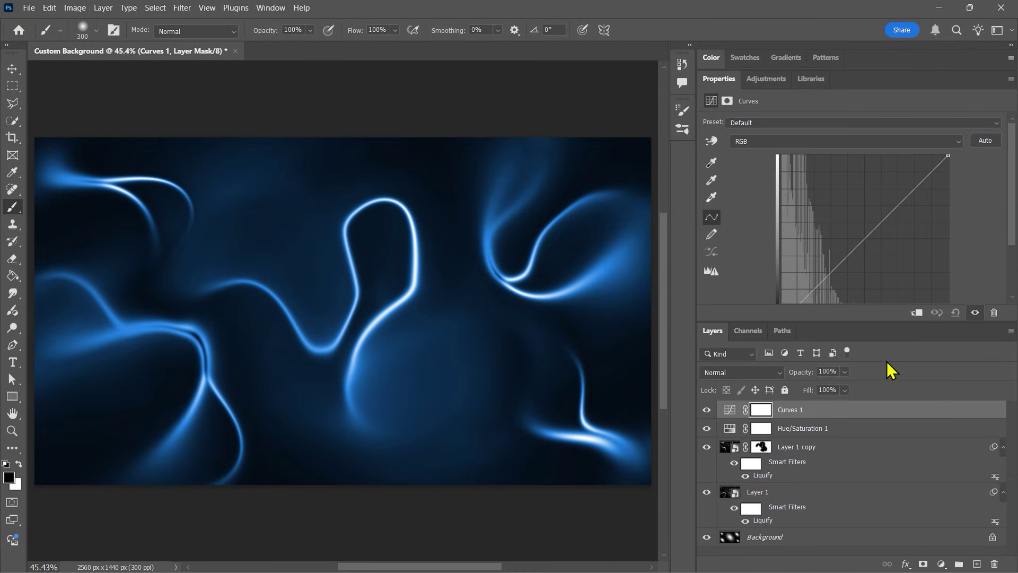
scroll(1013, 242, "down", 1)
left_click(838, 238)
left_click(898, 178)
mouse_move(897, 179)
left_mouse_down()
mouse_move(884, 164)
mouse_move(890, 169)
left_mouse_up()
left_click_drag(820, 248, 821, 255)
left_click(705, 409)
left_click(706, 408)
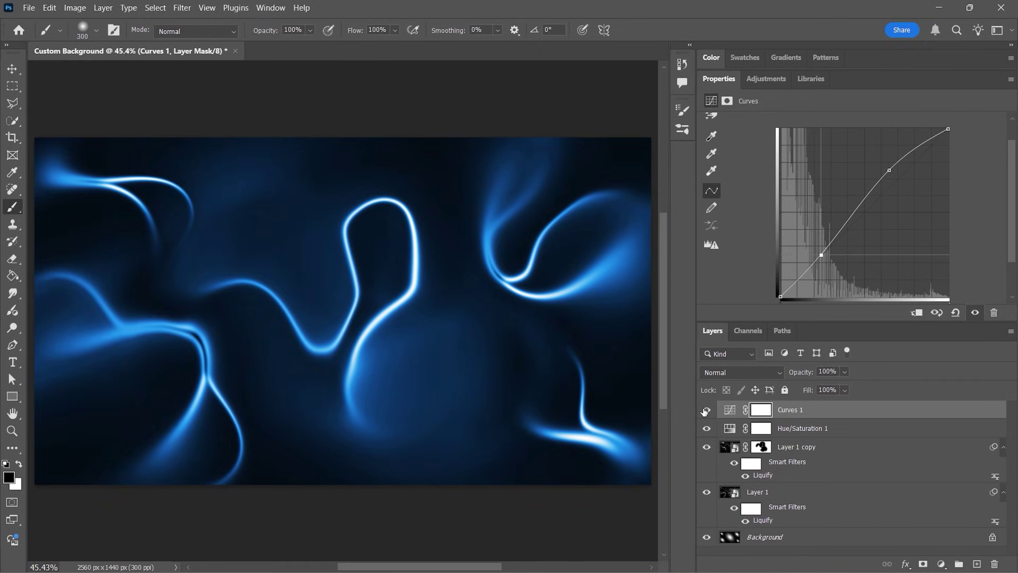
left_click(705, 410)
left_click(705, 410)
Step: Nudge Hue/Saturation 1's hue slider after a brief red trial, settling back at 211
left_click(730, 429)
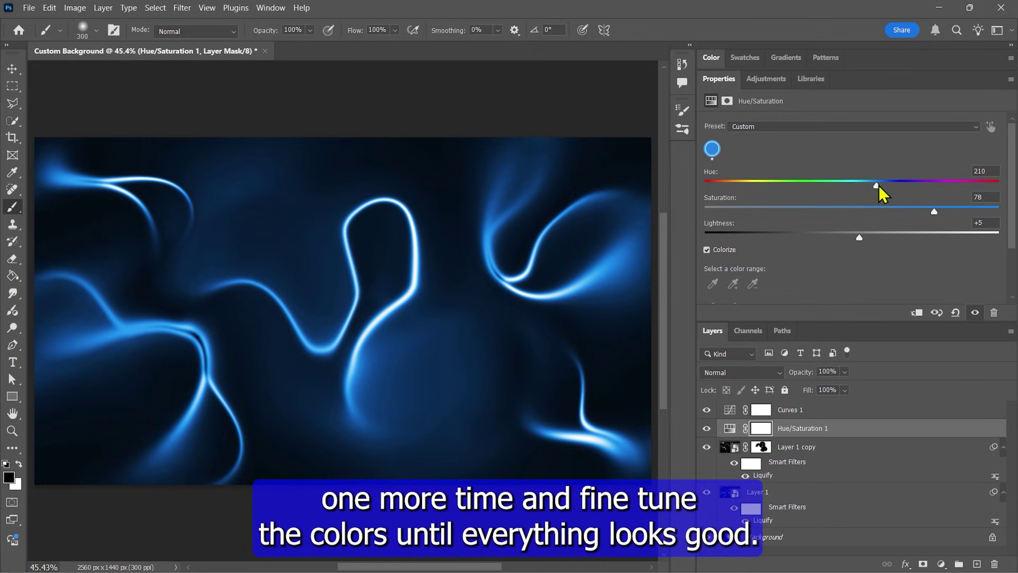
mouse_move(879, 187)
left_mouse_down()
mouse_move(687, 196)
mouse_move(930, 185)
mouse_move(984, 198)
mouse_move(877, 195)
left_mouse_up()
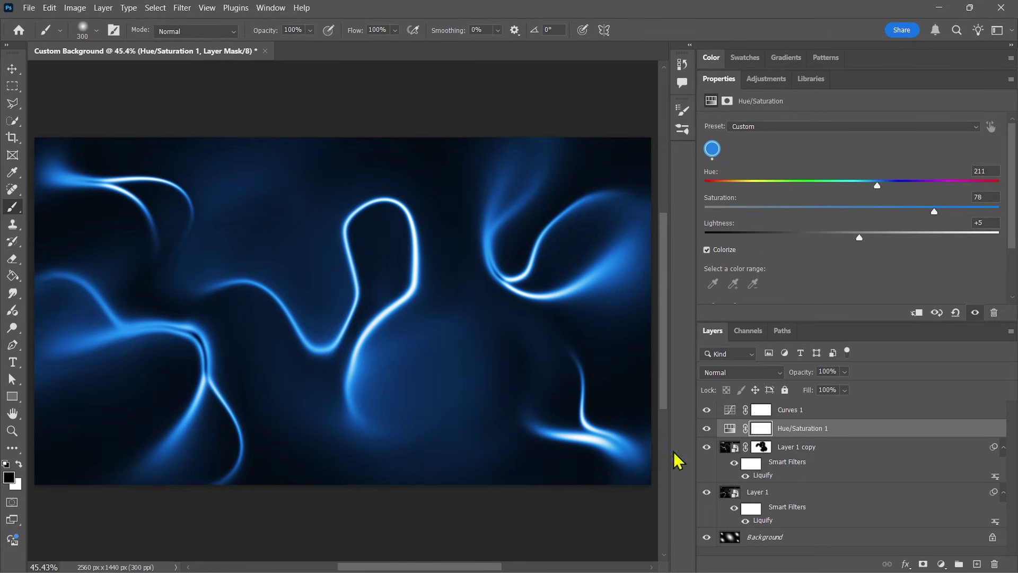